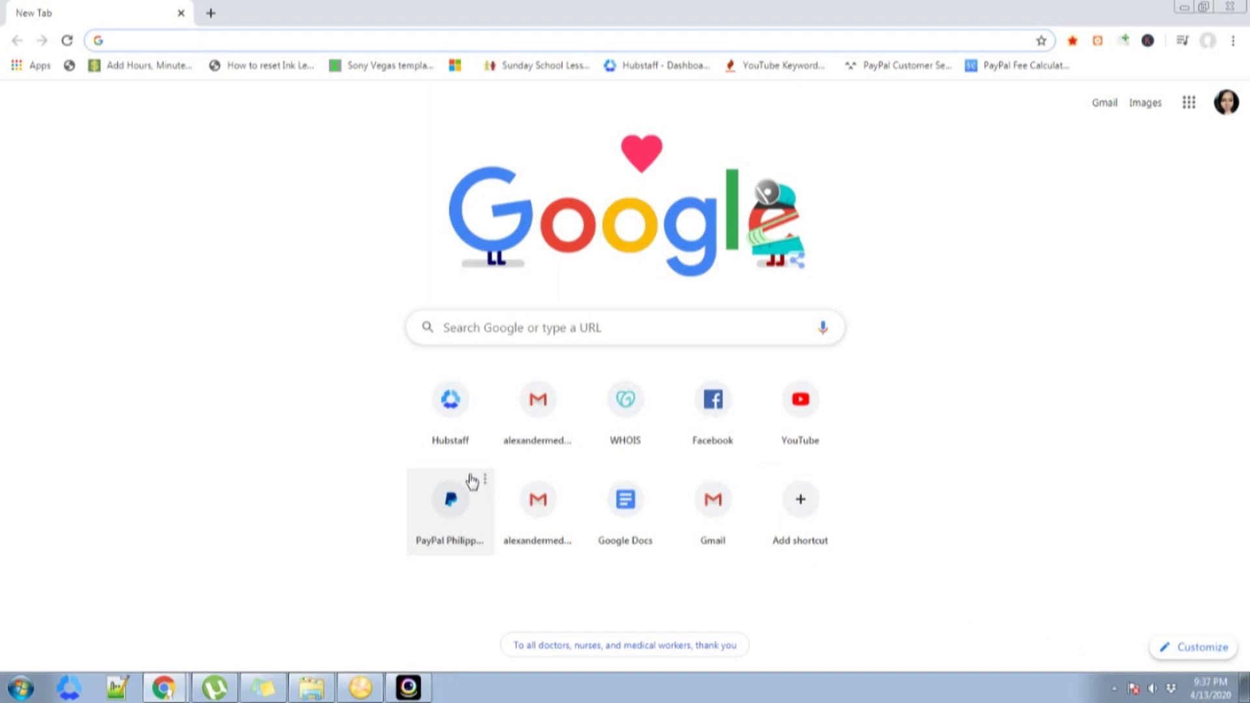
# Load facebook.com in Chrome by typing 'face' in the address bar
pyautogui.write('facebook.com')
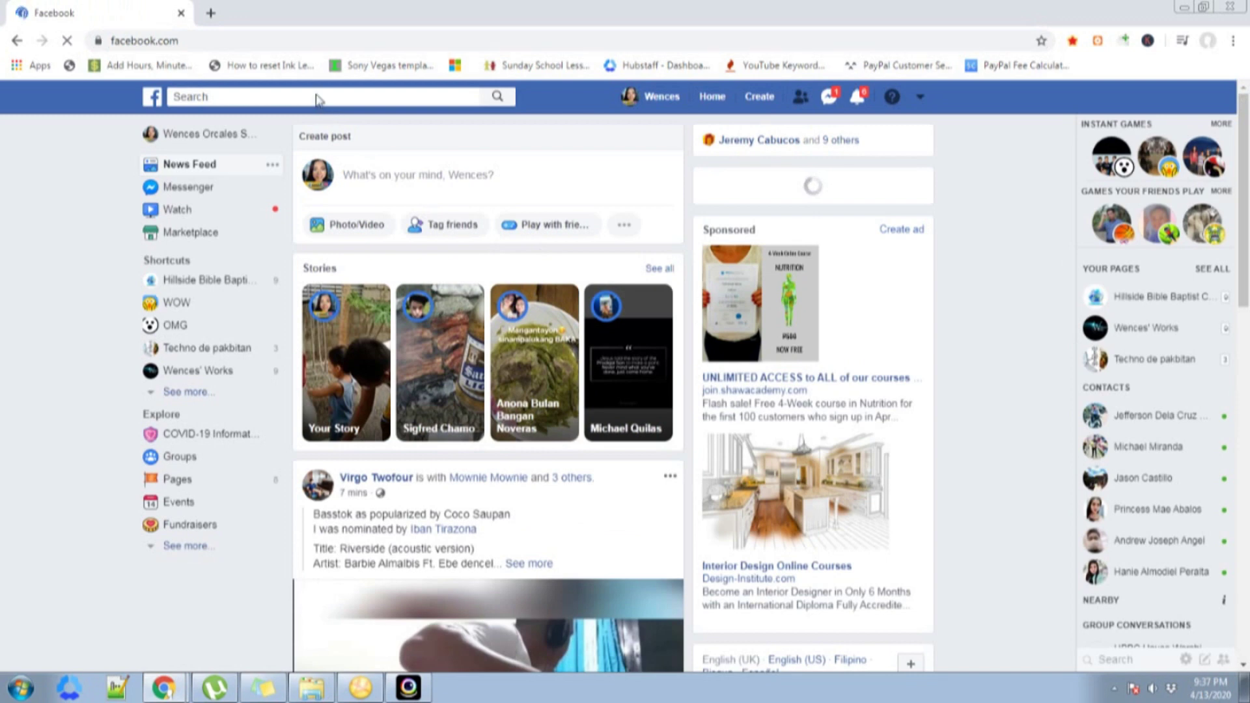
# Search Facebook for 'camera effects' and select the Frame Studio link in a result post
pyautogui.click(248, 97)
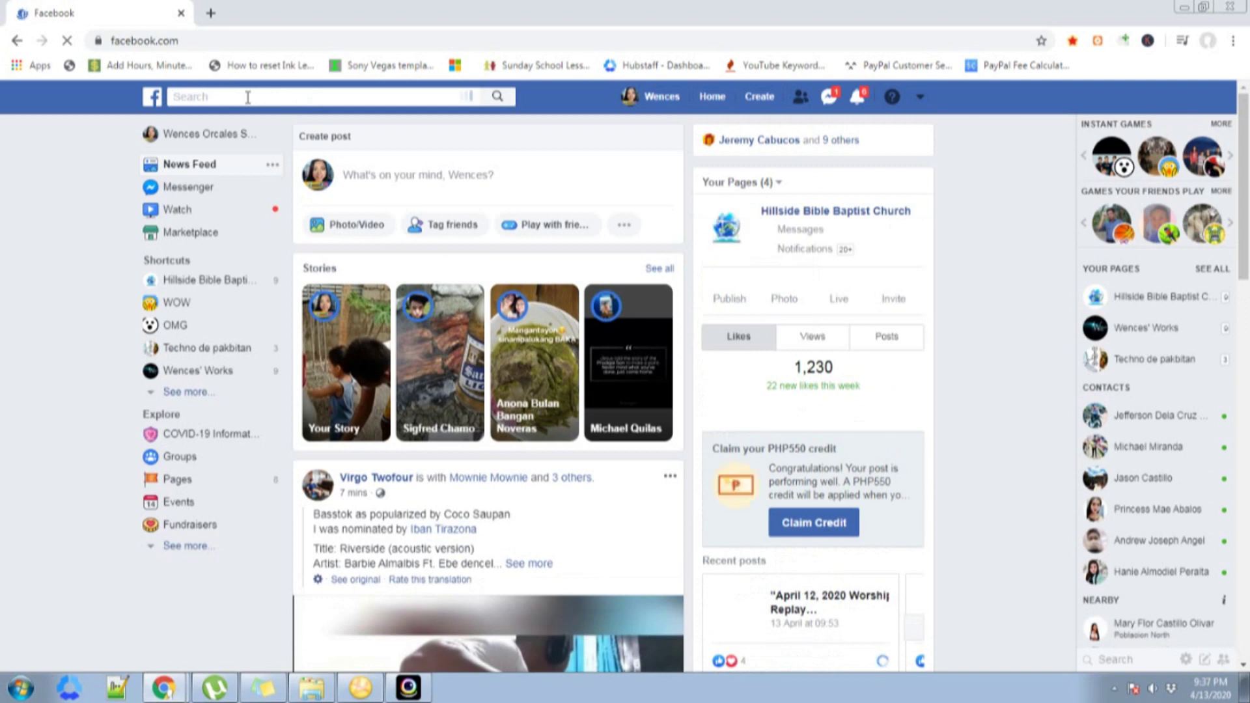
pyautogui.write('camera')
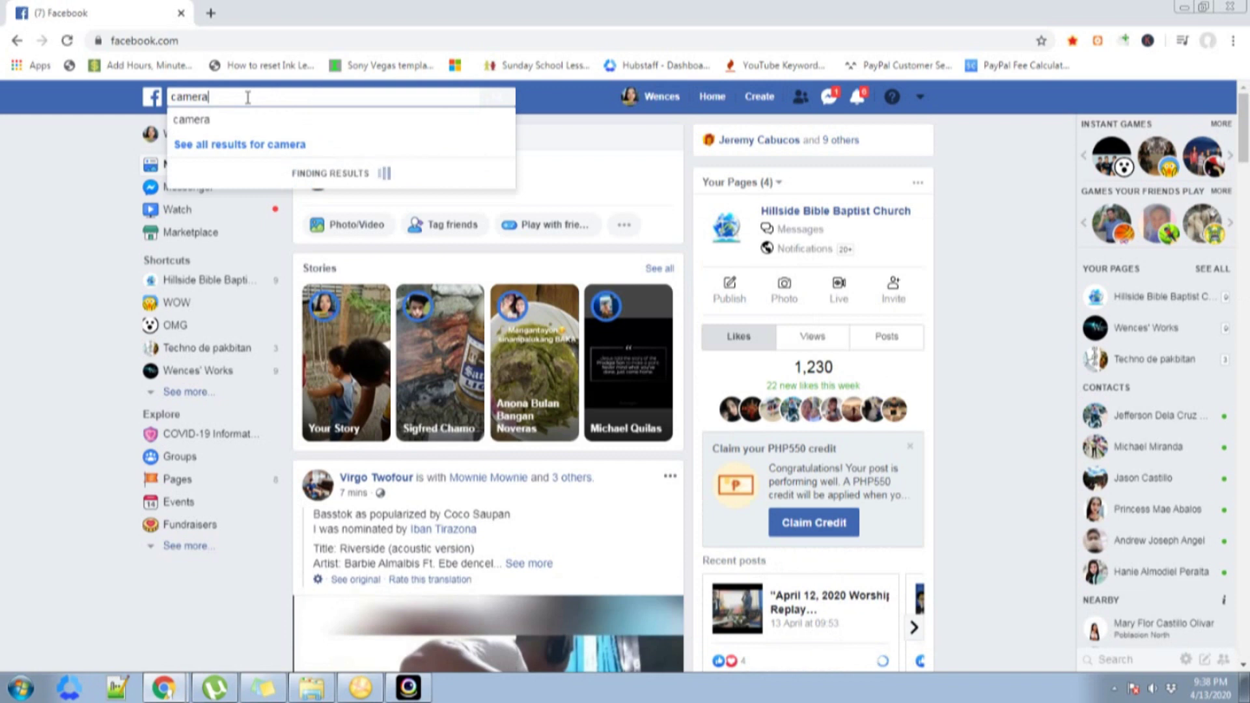
pyautogui.write(' efects')
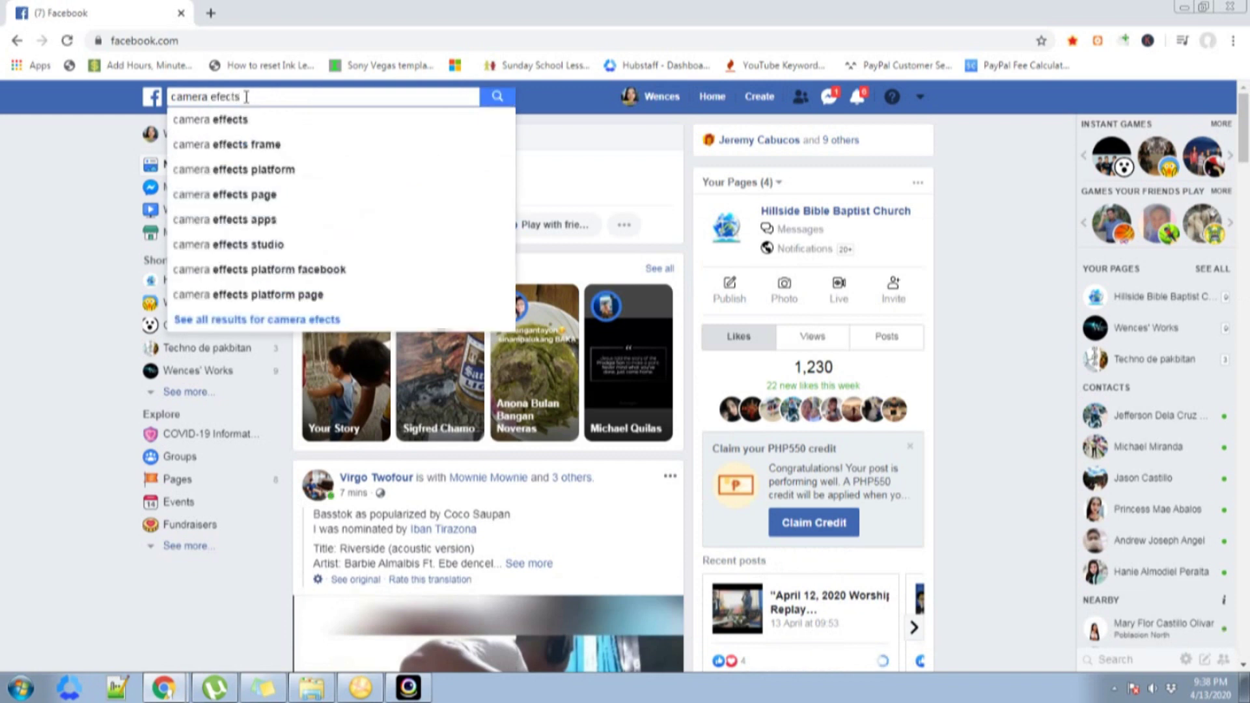
pyautogui.click(221, 120)
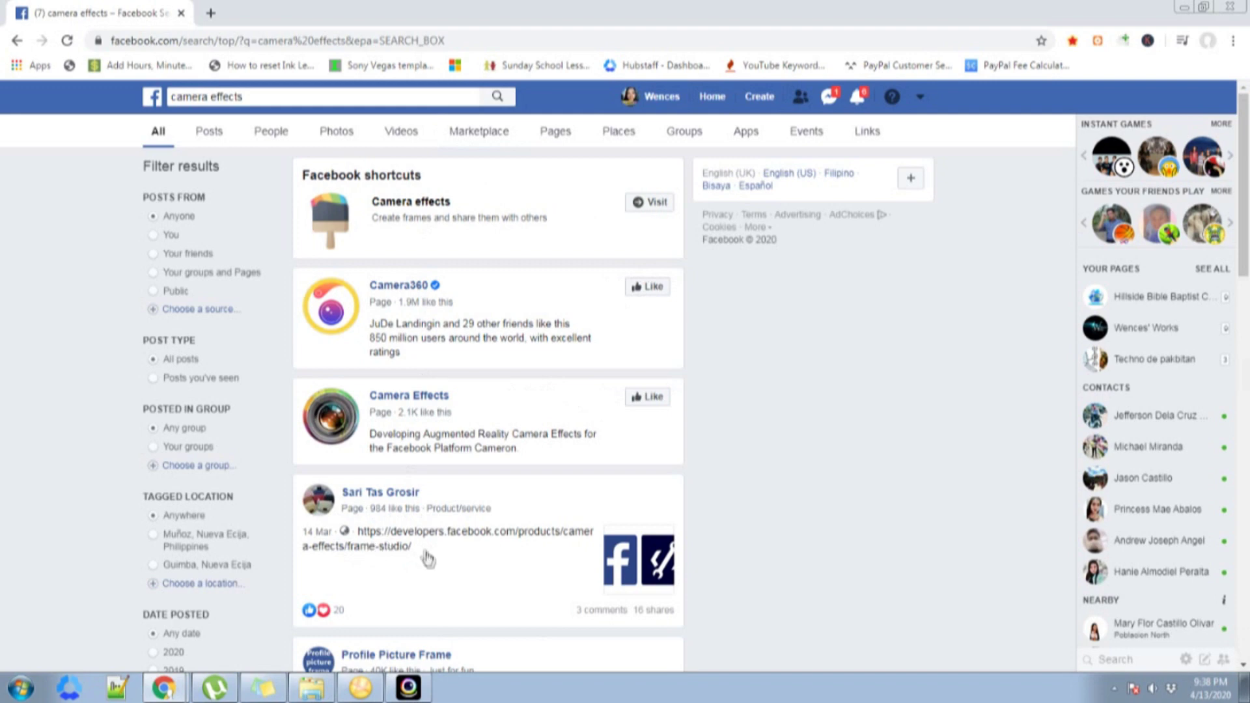
pyautogui.tripleClick(361, 540)
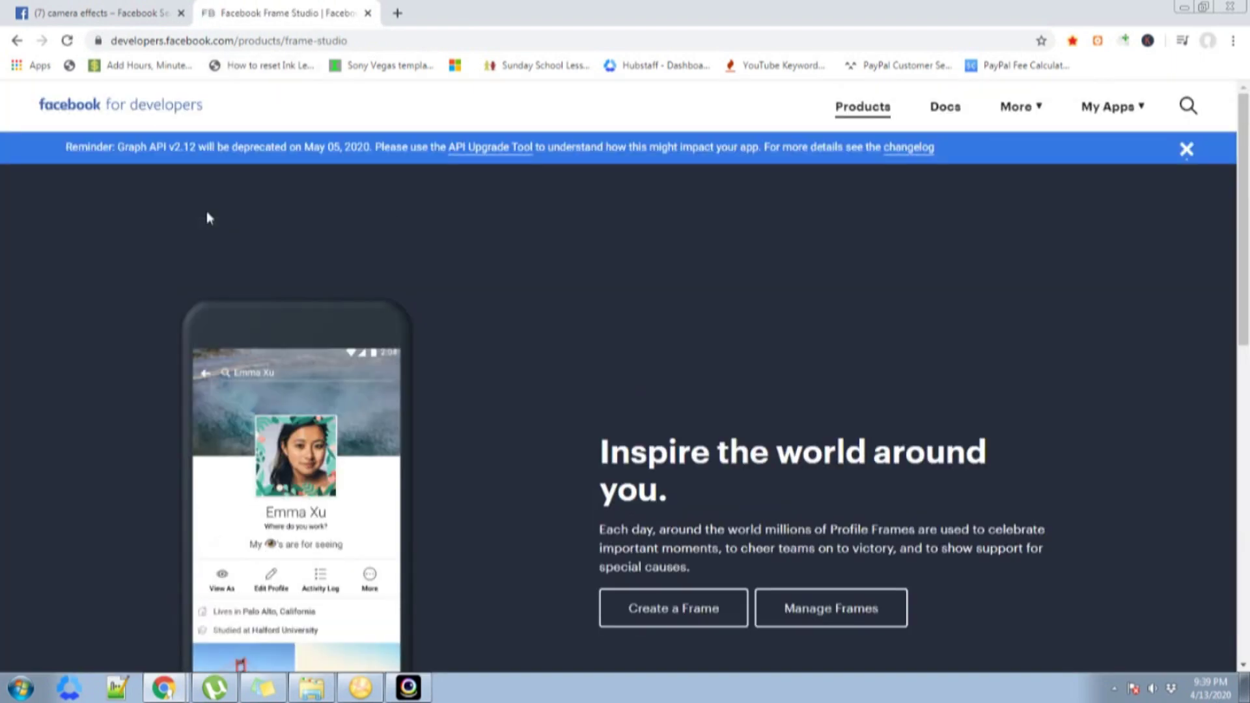
# Scroll down the Frame Studio product page toward Manage Frames
pyautogui.scroll(-1, 874, 317)
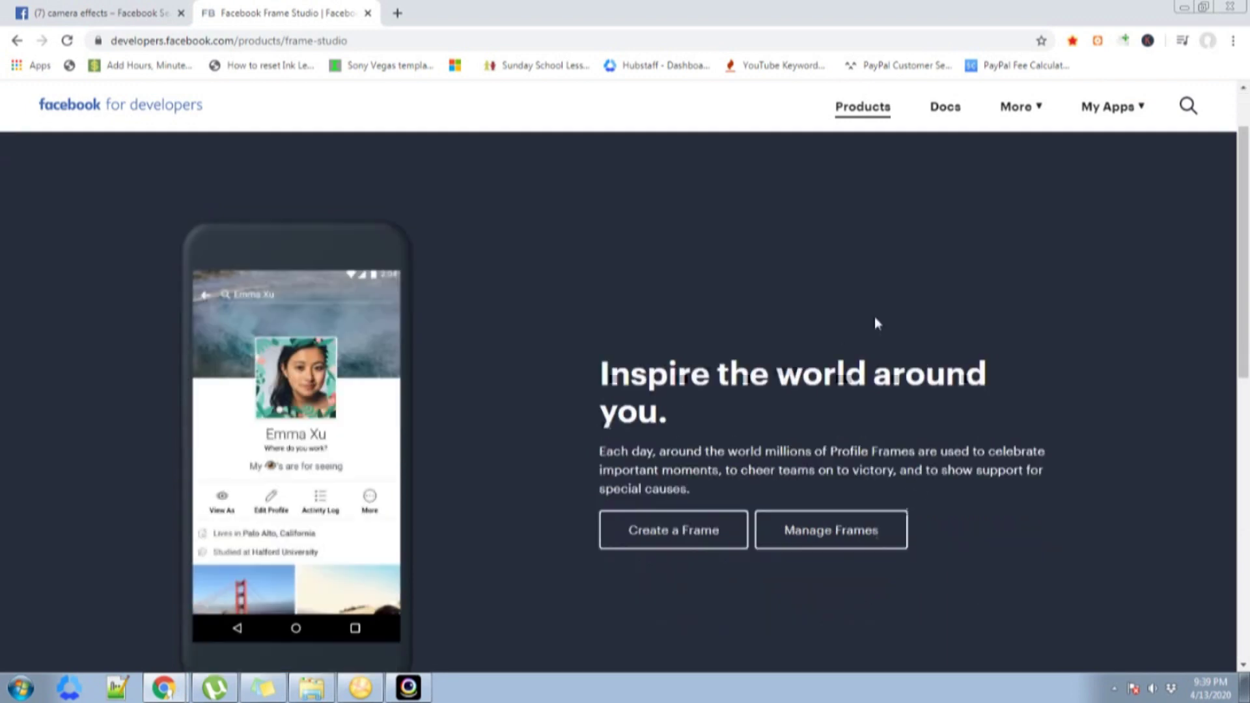
pyautogui.scroll(-1, 868, 326)
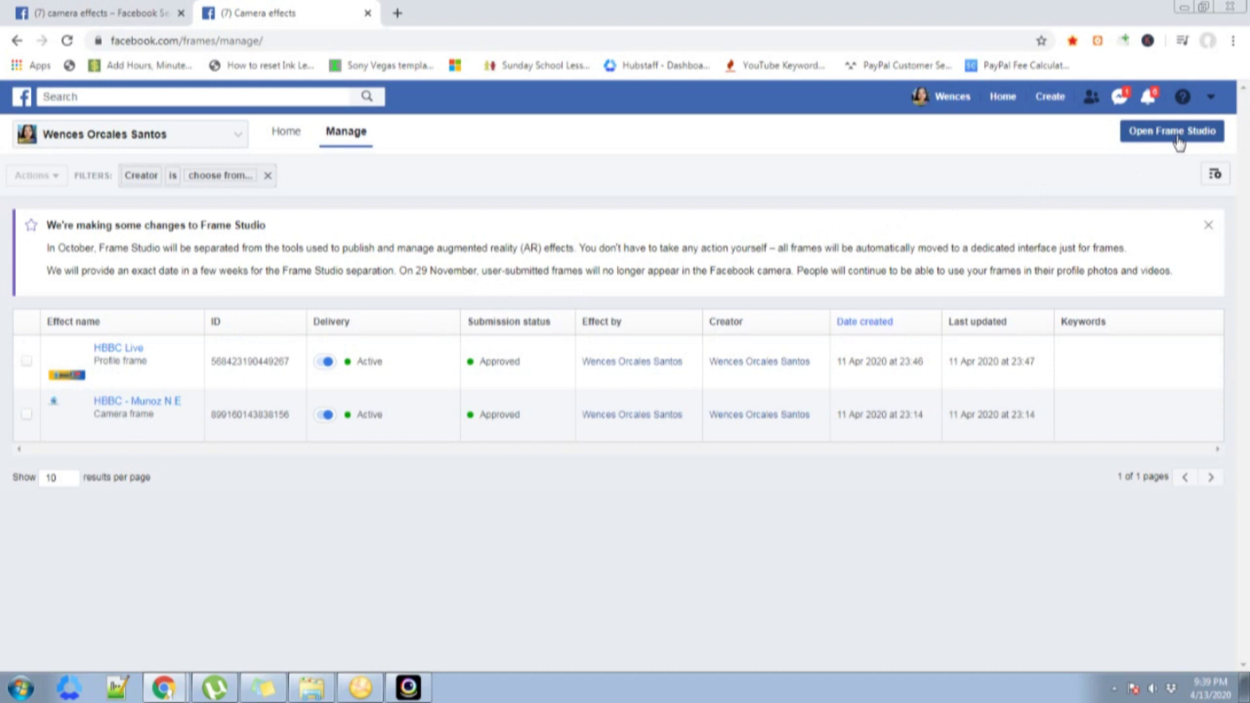
# Start a new profile-picture frame and browse to Dropbox to upload its art
pyautogui.click(1179, 142)
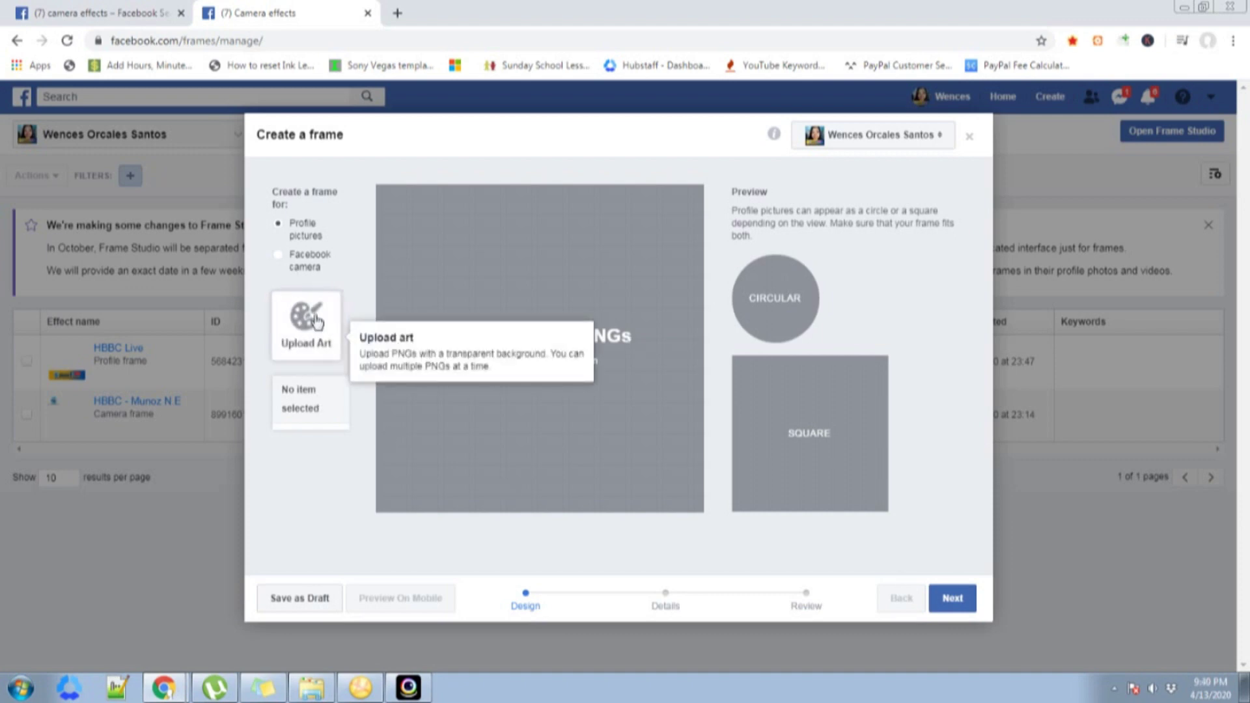
pyautogui.click(317, 322)
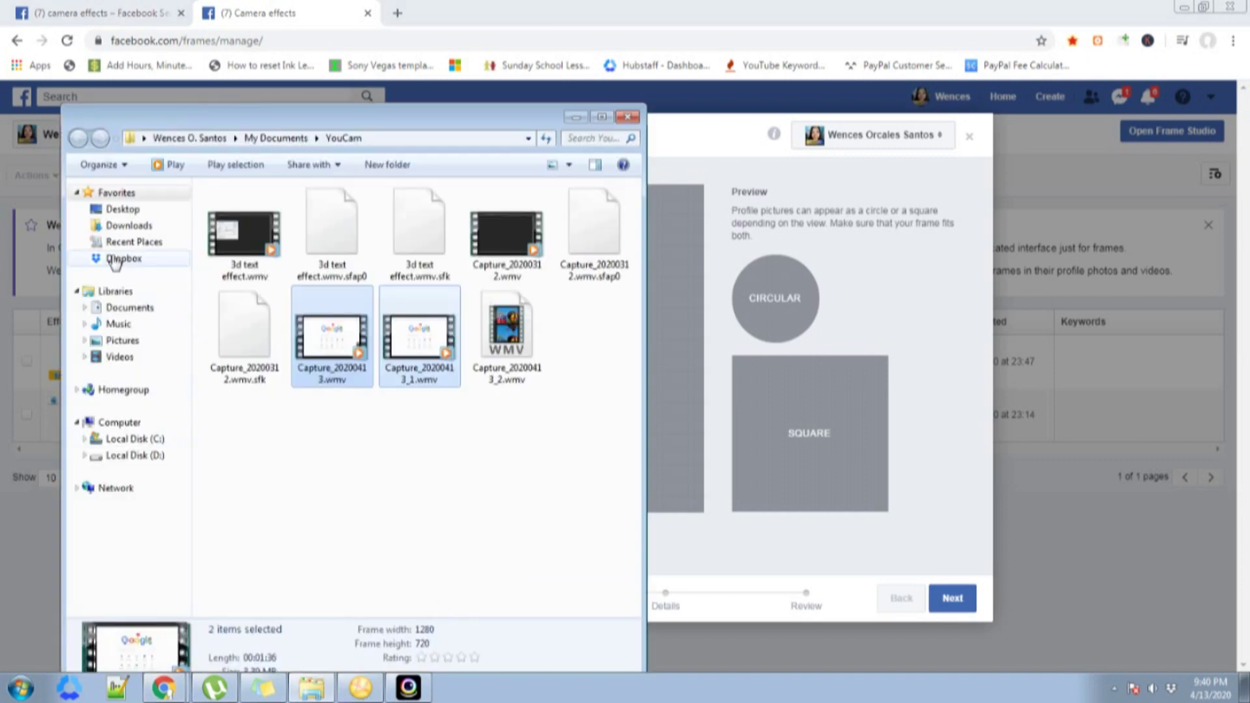
pyautogui.click(124, 258)
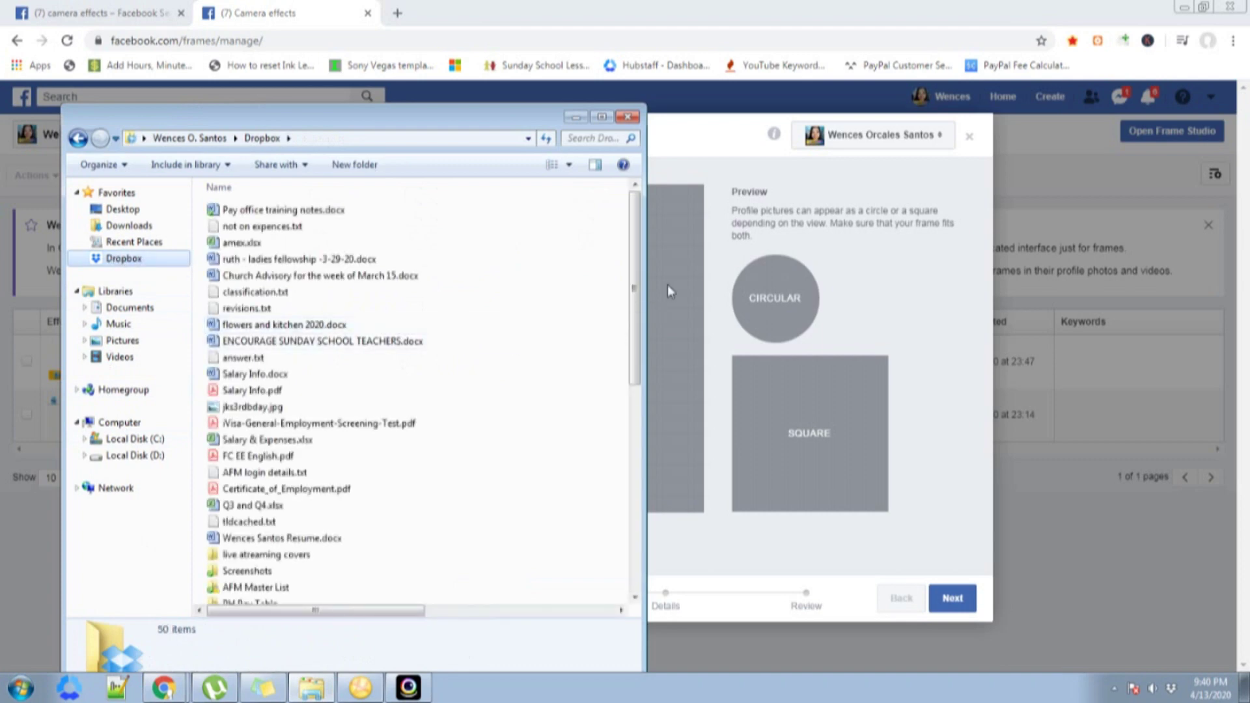
# Open the 'live atreaming covers' folder inside Dropbox
pyautogui.scroll(-1, 628, 293)
pyautogui.scroll(-4, 629, 293)
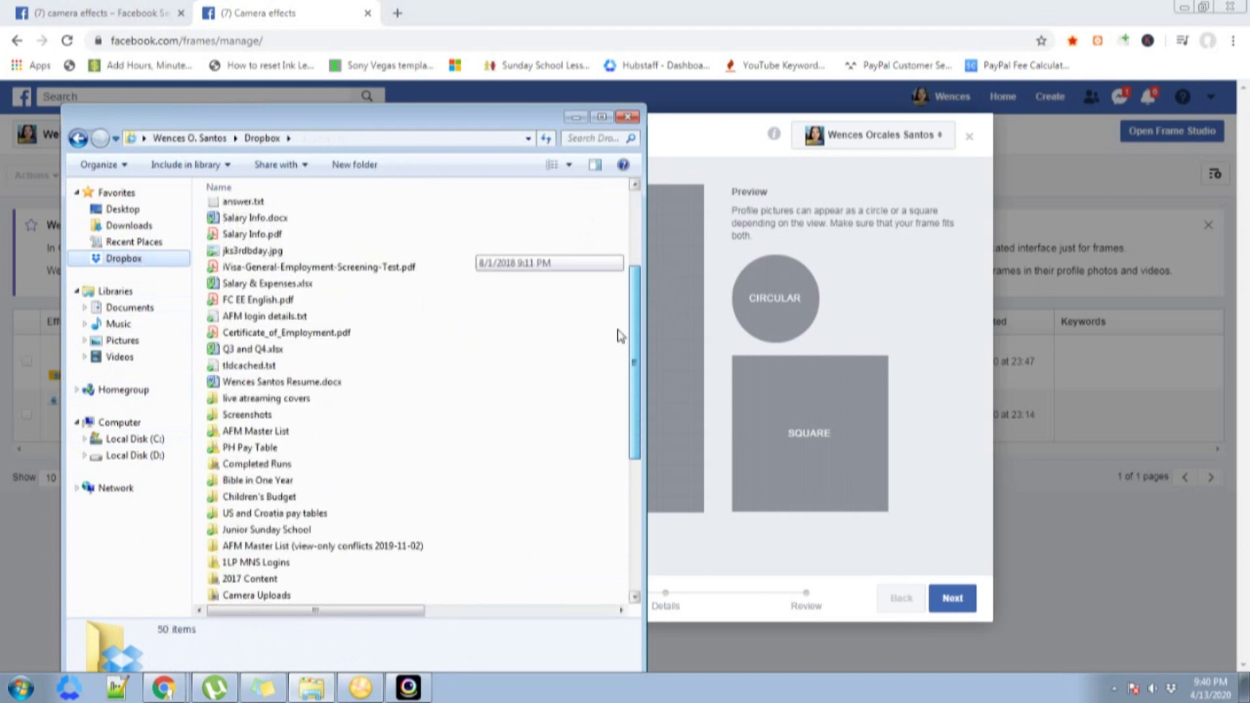
pyautogui.click(269, 555)
pyautogui.click(280, 359)
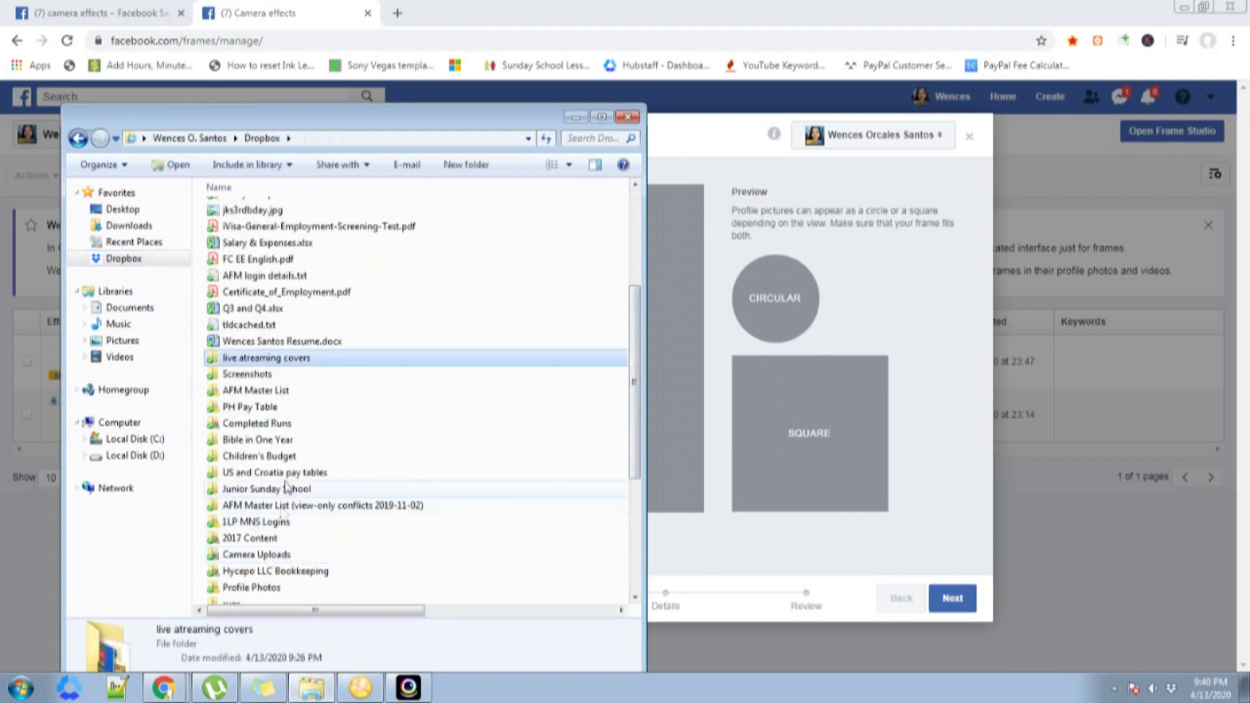
pyautogui.doubleClick(282, 359)
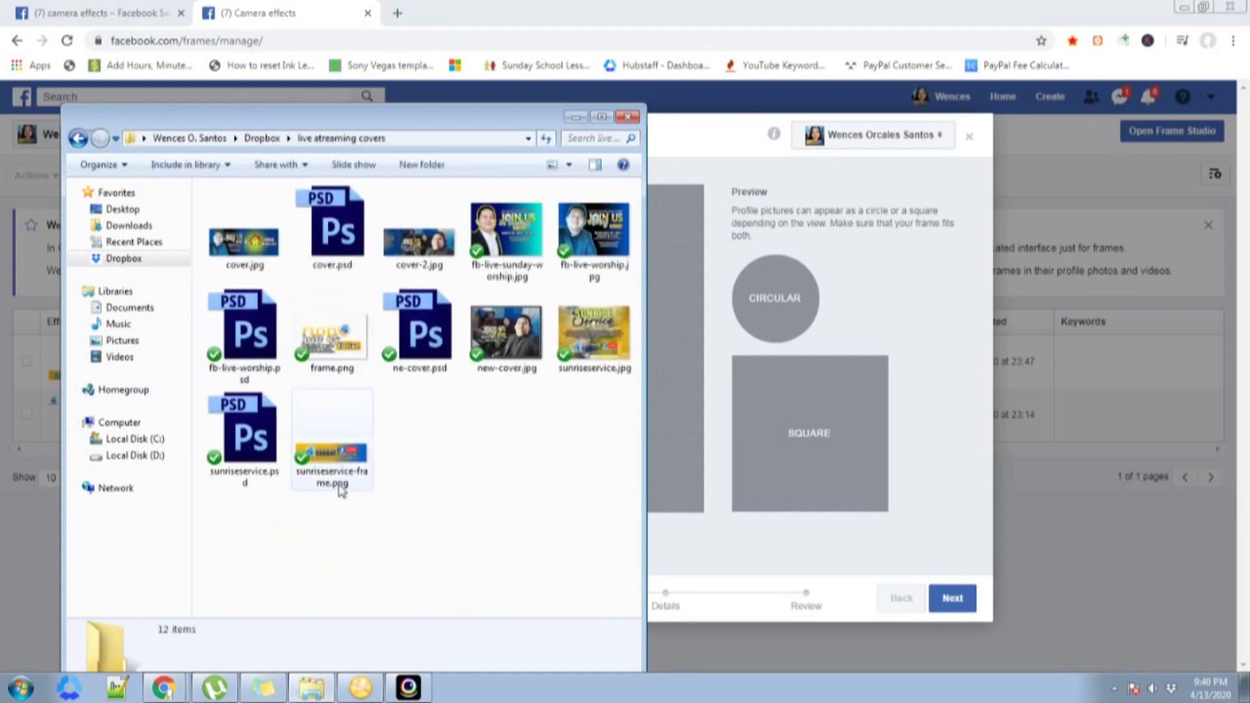
# Preview frame.png in Photo Viewer, then return to the Create a frame page
pyautogui.click(336, 349)
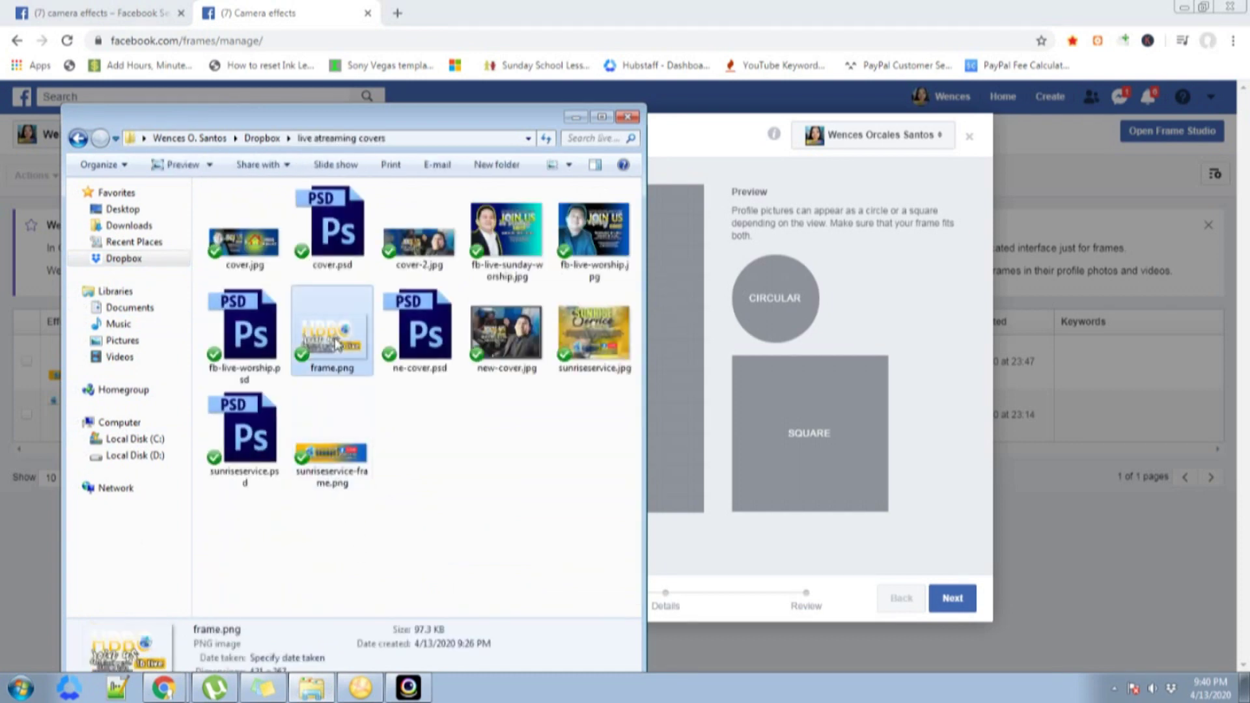
pyautogui.doubleClick(336, 345)
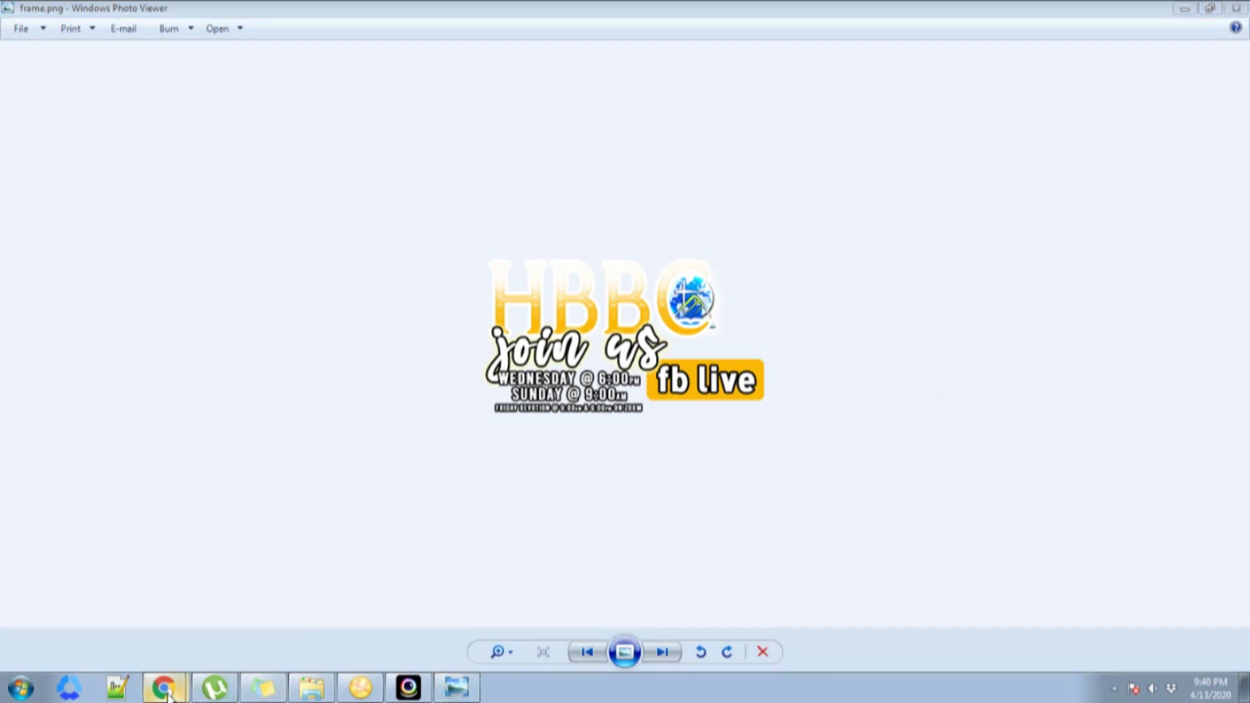
pyautogui.click(454, 691)
pyautogui.click(775, 26)
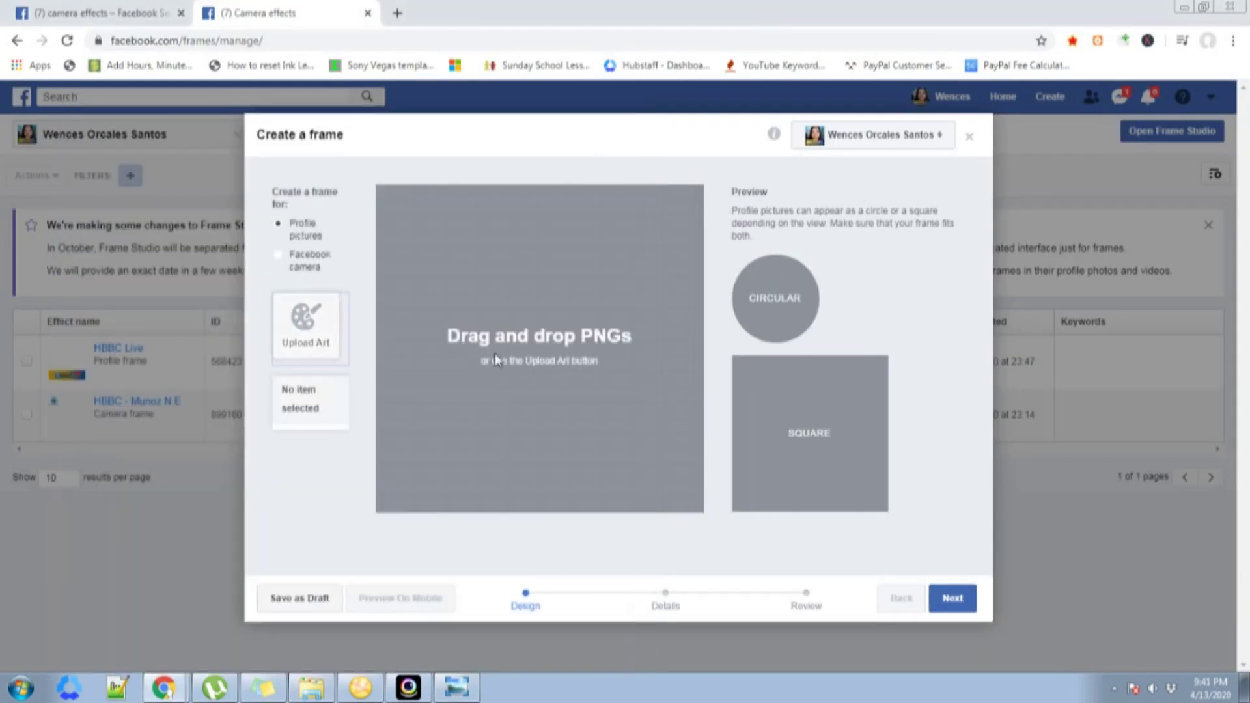
# Upload frame.png from Dropbox > live atreaming covers as the frame art
pyautogui.click(299, 338)
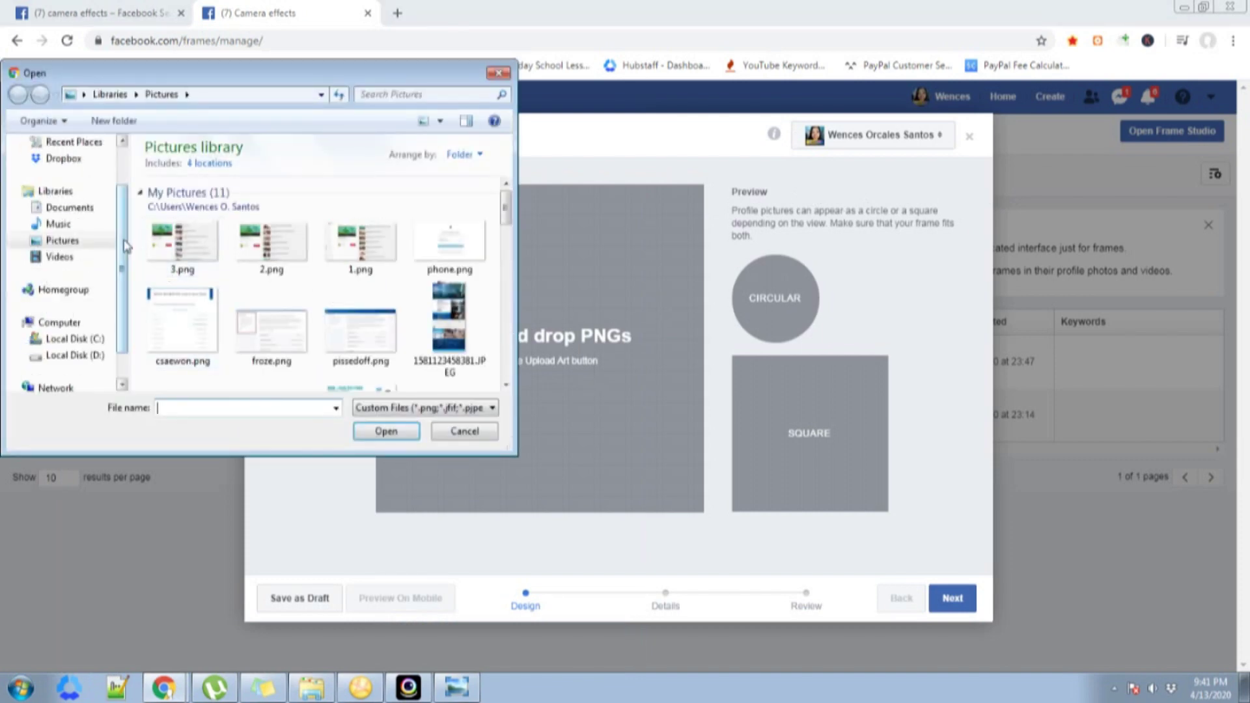
pyautogui.scroll(-1, 124, 241)
pyautogui.scroll(3, 102, 213)
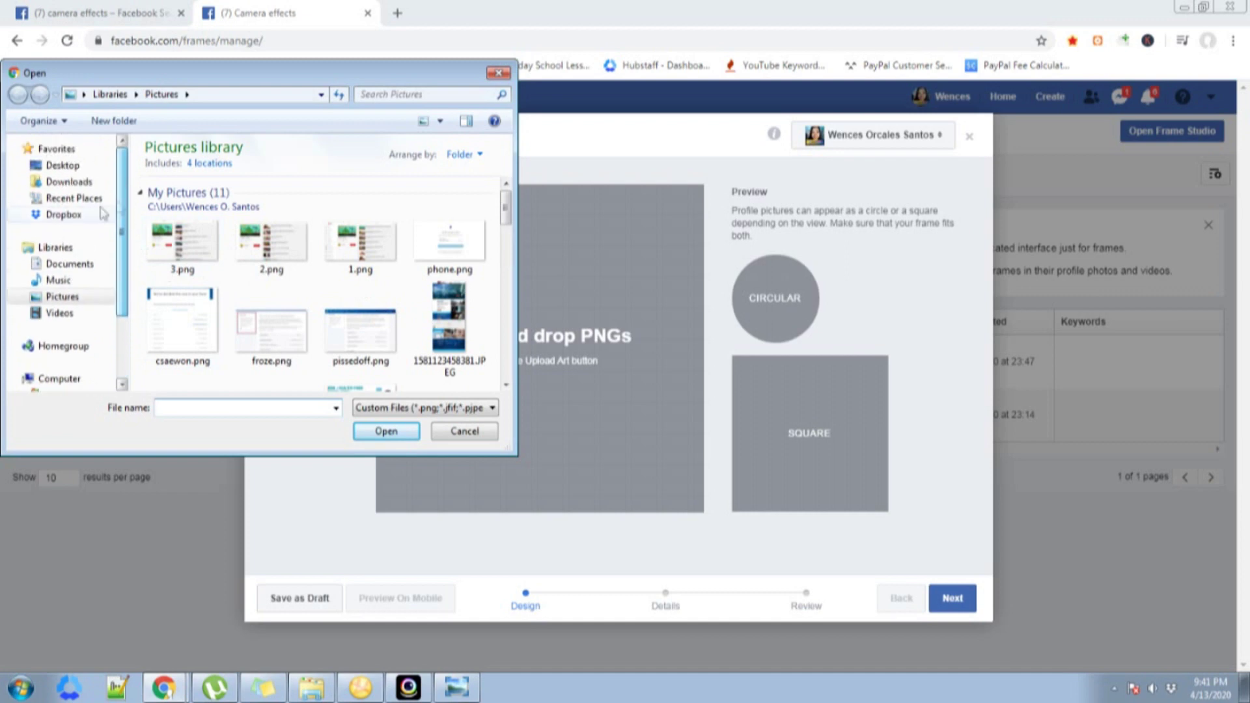
pyautogui.click(66, 214)
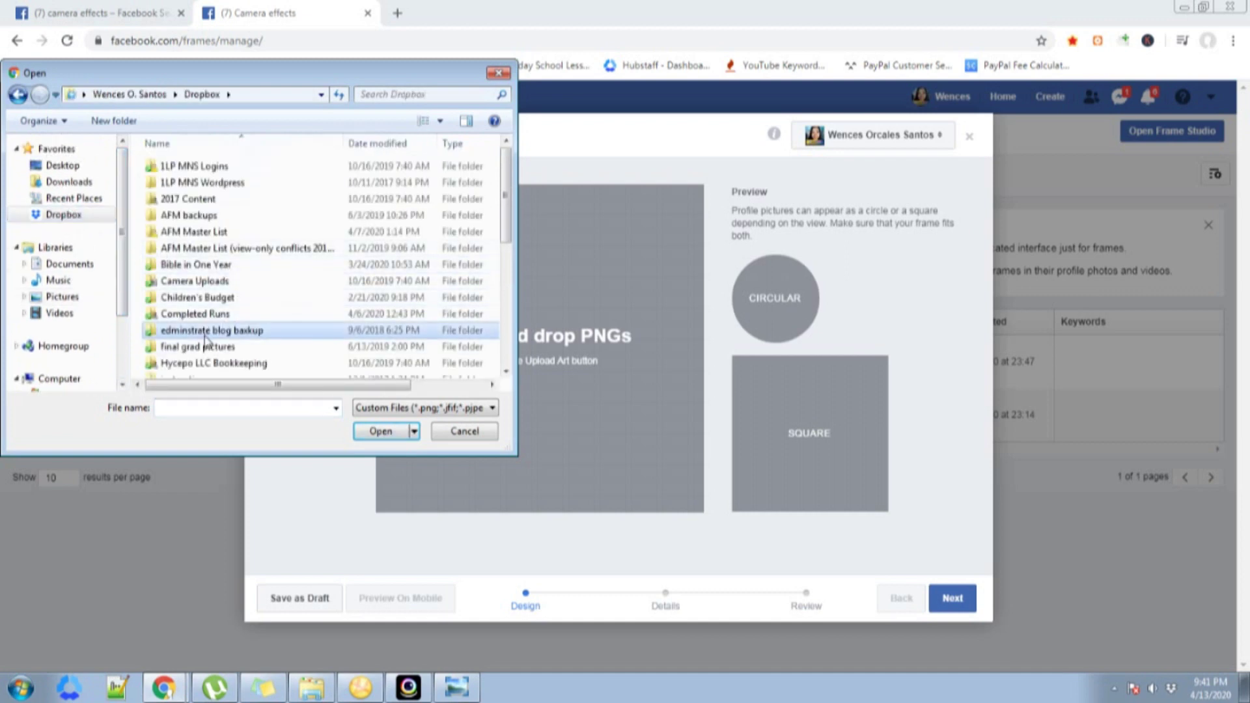
pyautogui.scroll(-5, 209, 345)
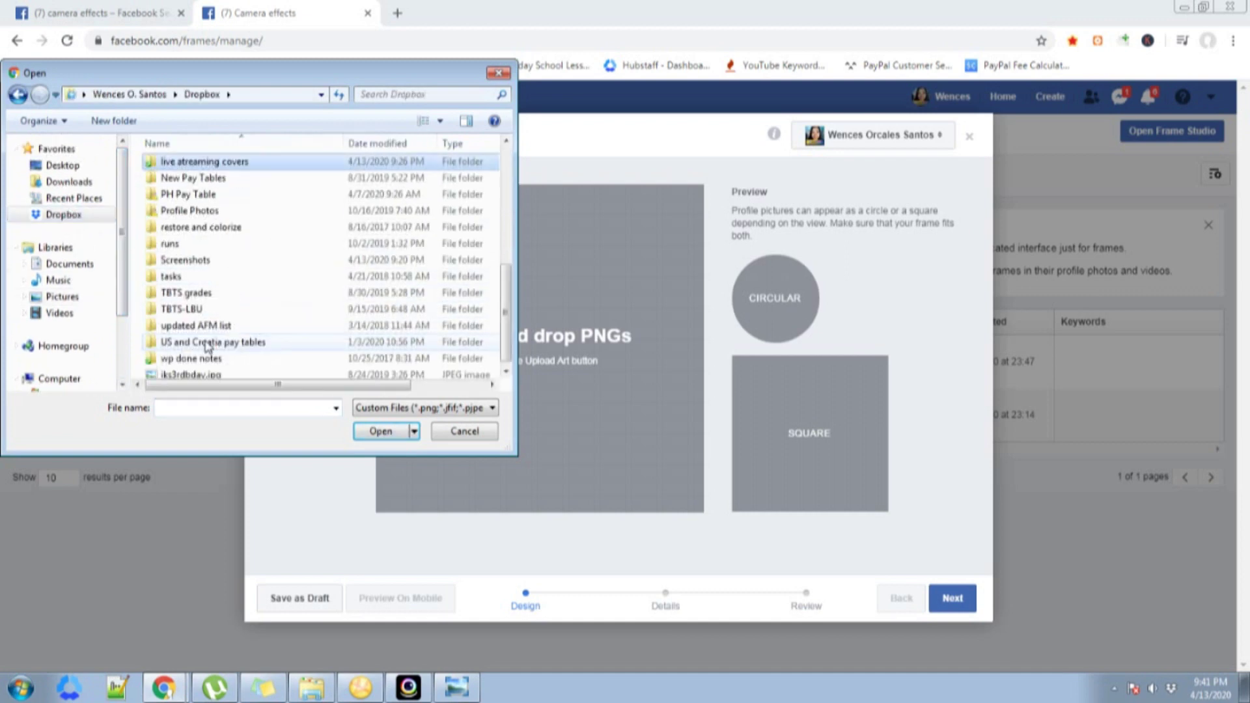
pyautogui.doubleClick(215, 162)
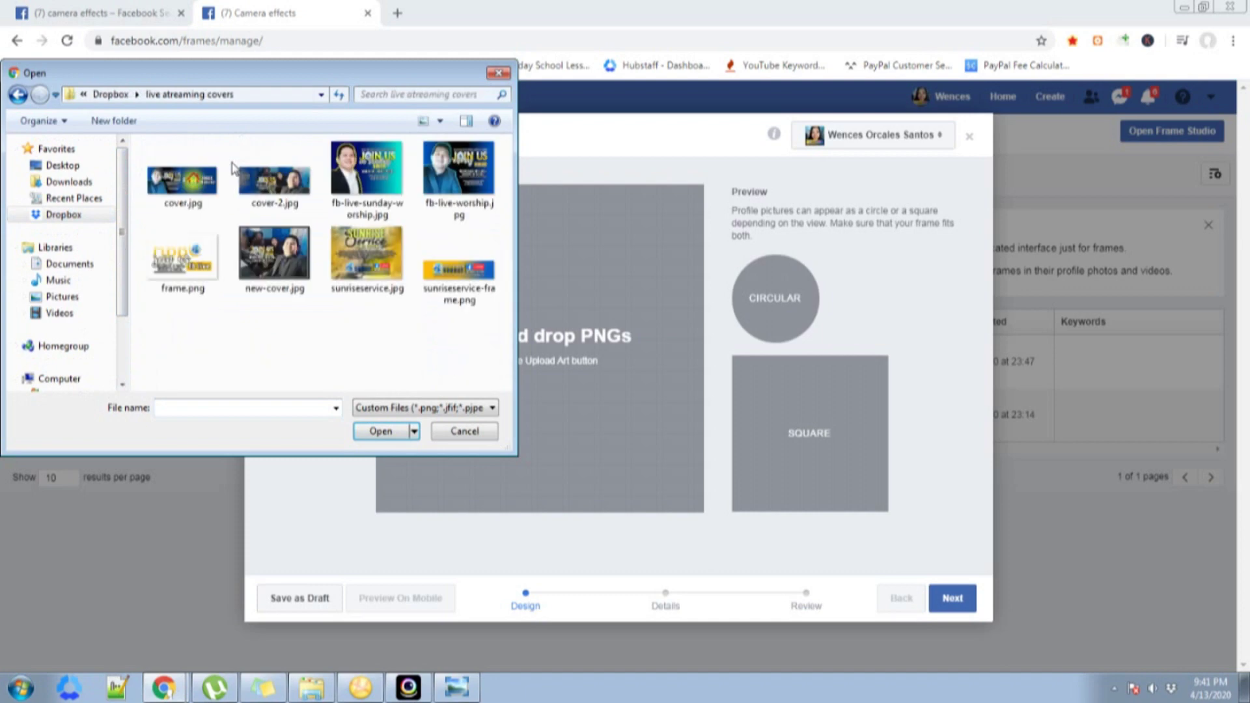
pyautogui.click(198, 272)
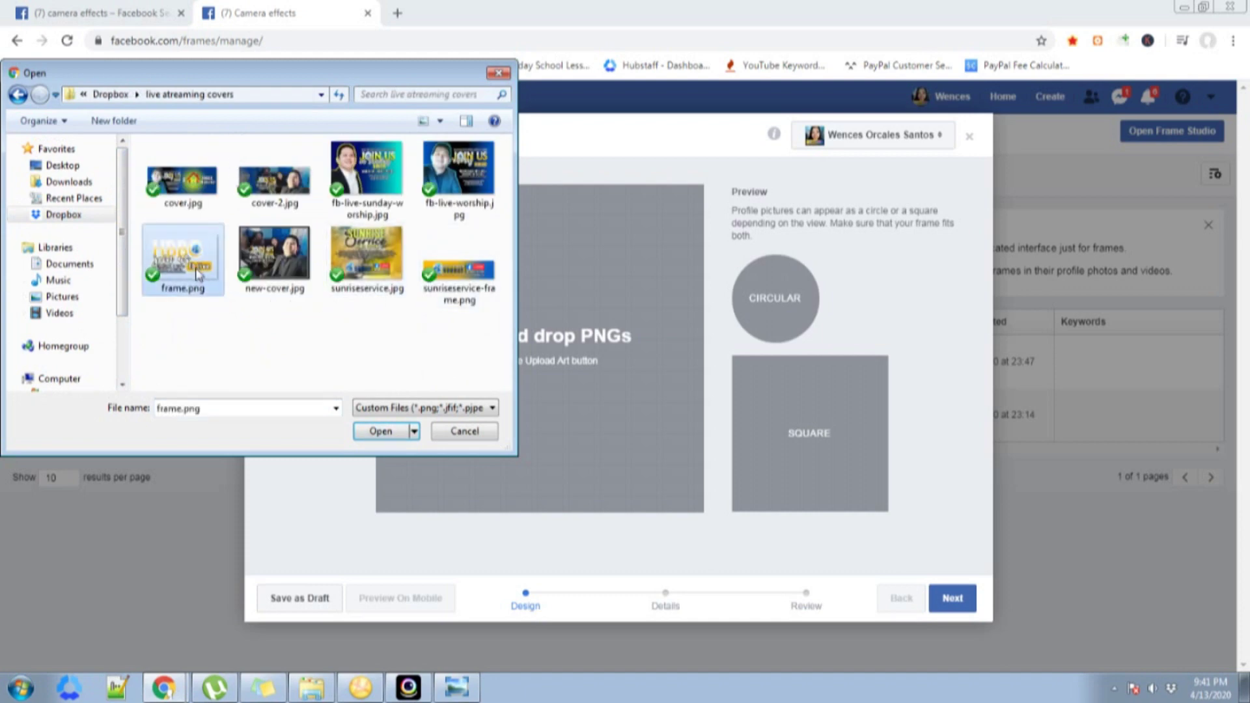
pyautogui.click(393, 432)
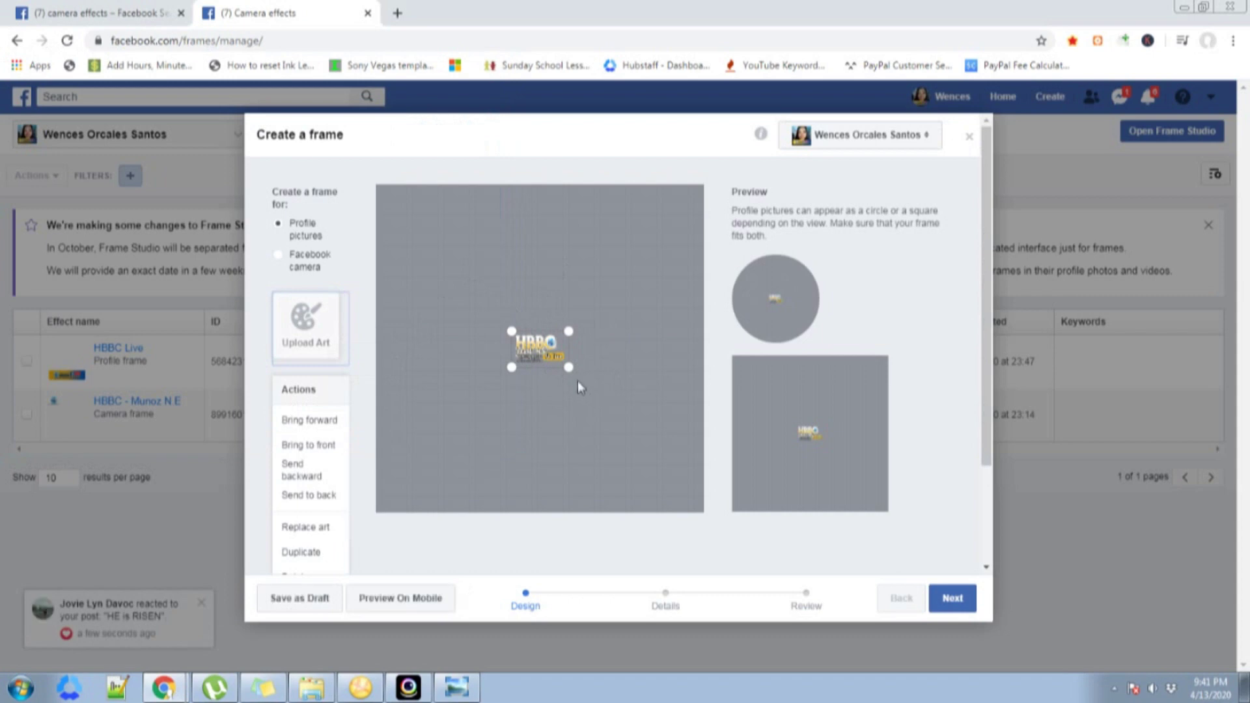
# Enlarge the HBBC art and move it to the bottom centre of the canvas
pyautogui.moveTo(569, 368); pyautogui.dragTo(686, 441)
pyautogui.moveTo(596, 388); pyautogui.dragTo(481, 451)
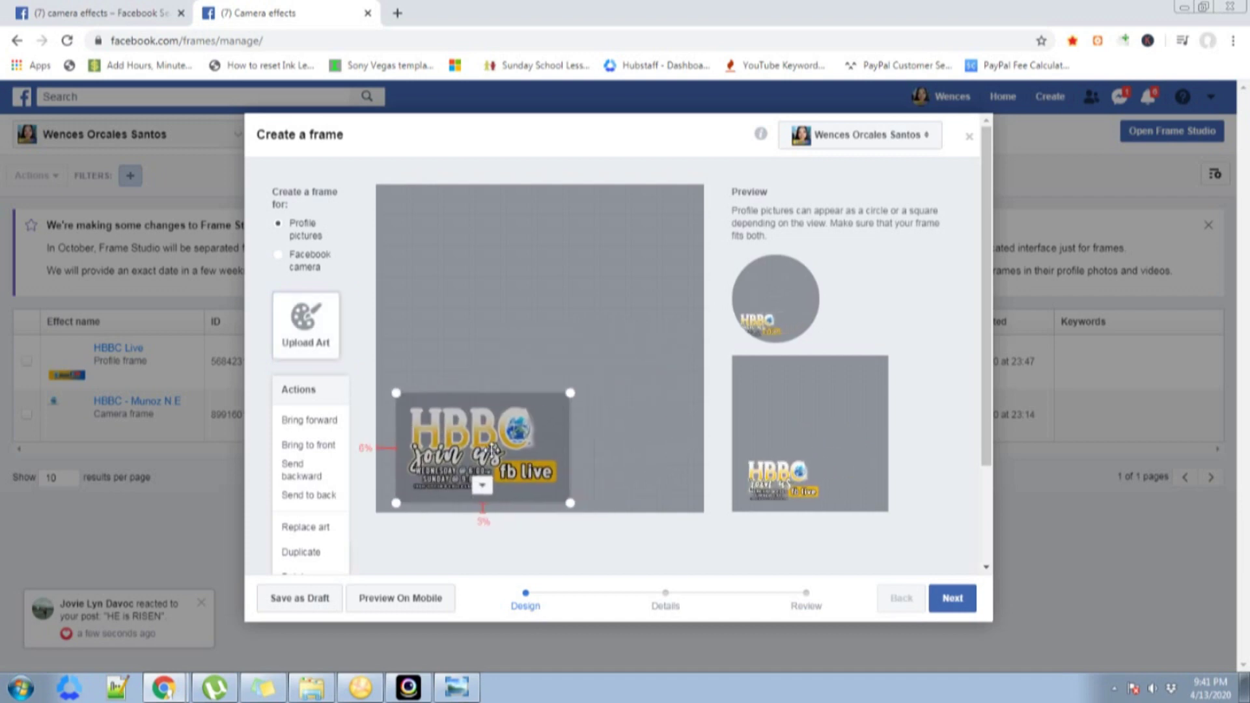
pyautogui.moveTo(795, 267)
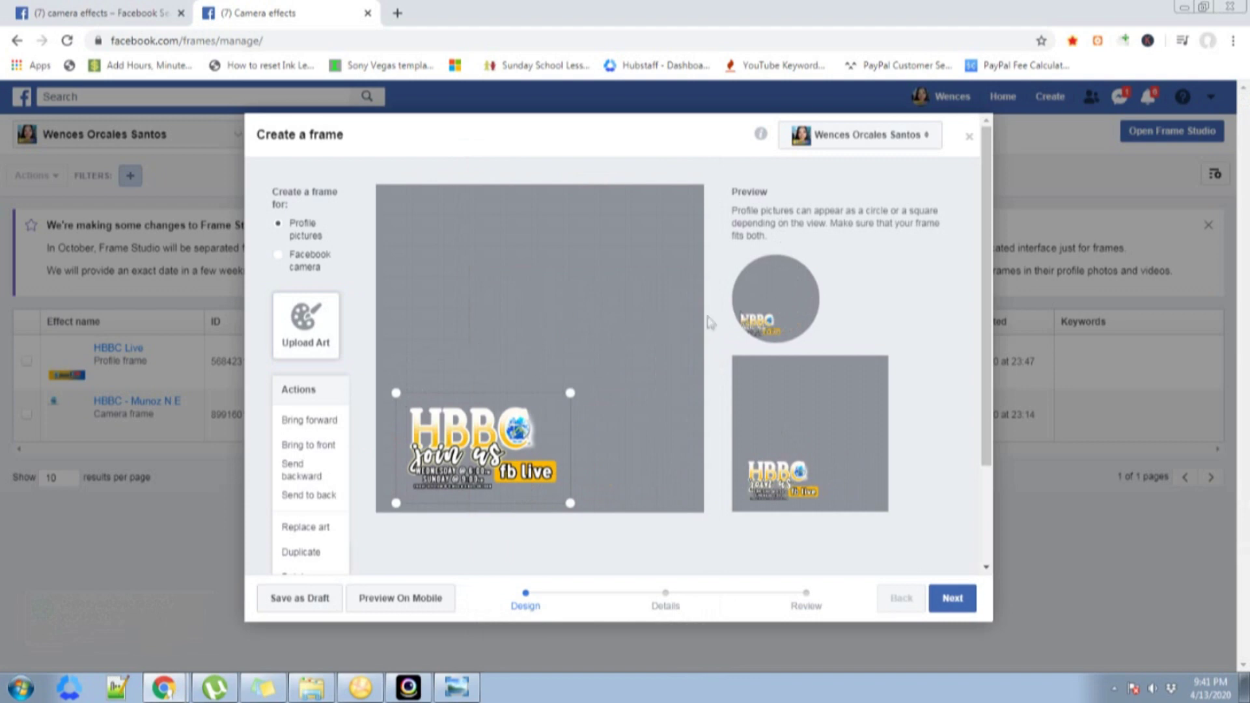
pyautogui.moveTo(807, 464)
pyautogui.moveTo(793, 301)
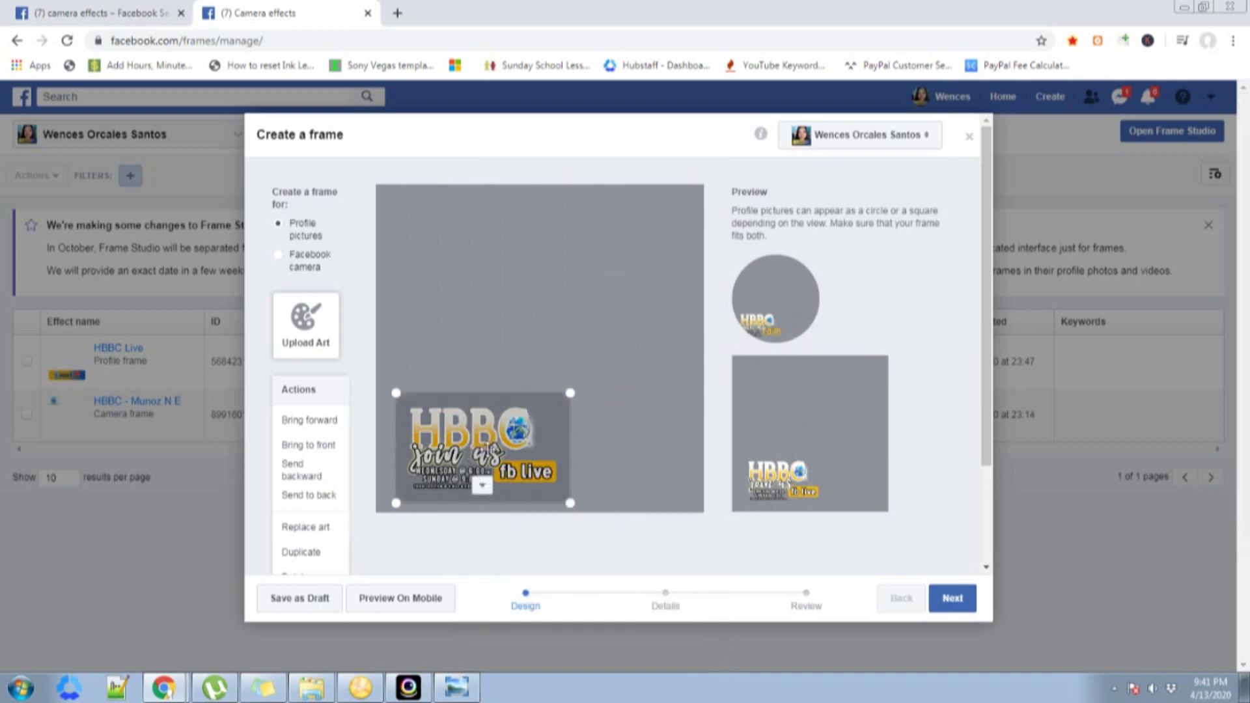
pyautogui.moveTo(519, 442); pyautogui.dragTo(547, 453)
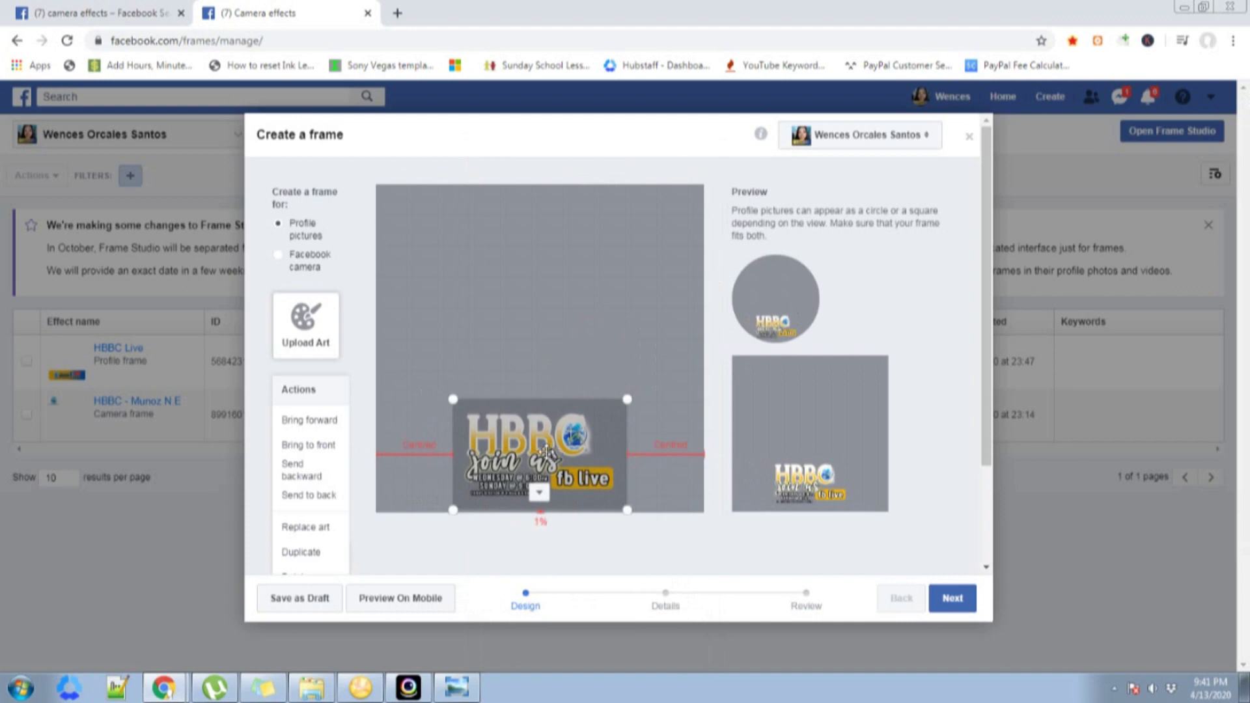
pyautogui.moveTo(546, 451); pyautogui.dragTo(544, 453)
# Enlarge the art further, fine-tune its position, and continue to Details
pyautogui.moveTo(627, 399); pyautogui.dragTo(658, 397)
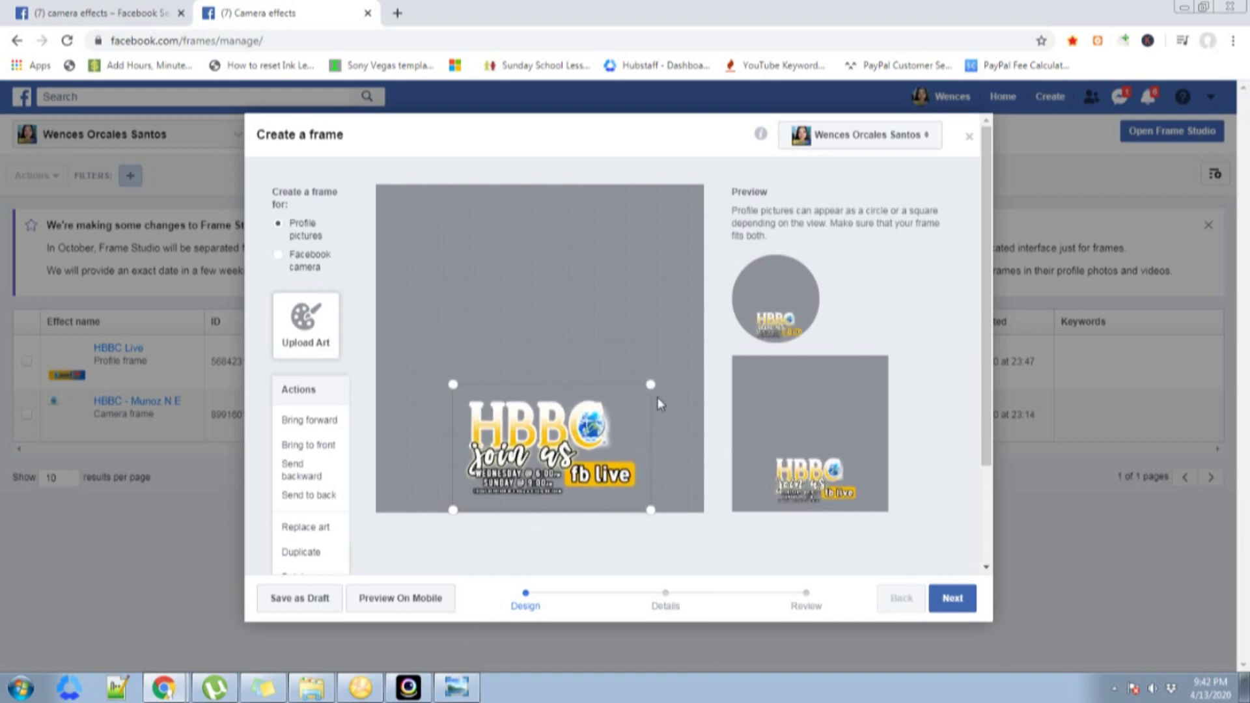
pyautogui.moveTo(590, 443); pyautogui.dragTo(578, 444)
pyautogui.moveTo(642, 385)
pyautogui.mouseDown()
pyautogui.moveTo(658, 369)
pyautogui.moveTo(649, 376)
pyautogui.mouseUp()
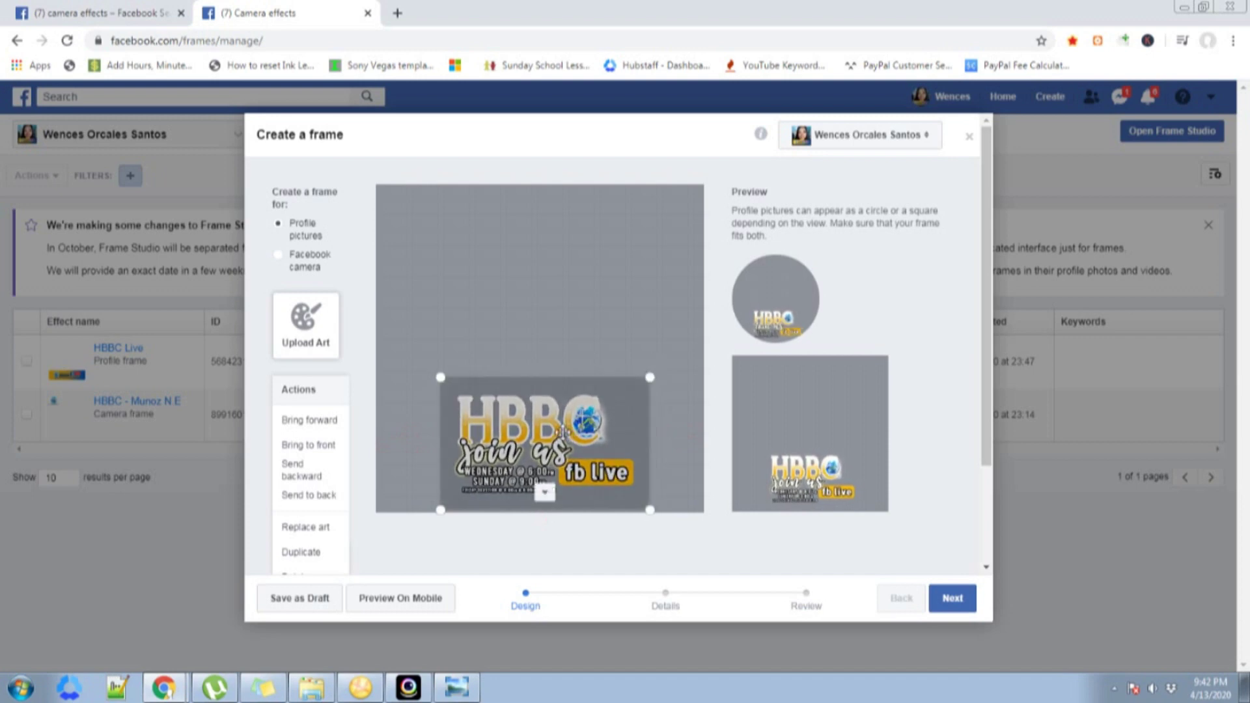
pyautogui.moveTo(569, 427); pyautogui.dragTo(563, 438)
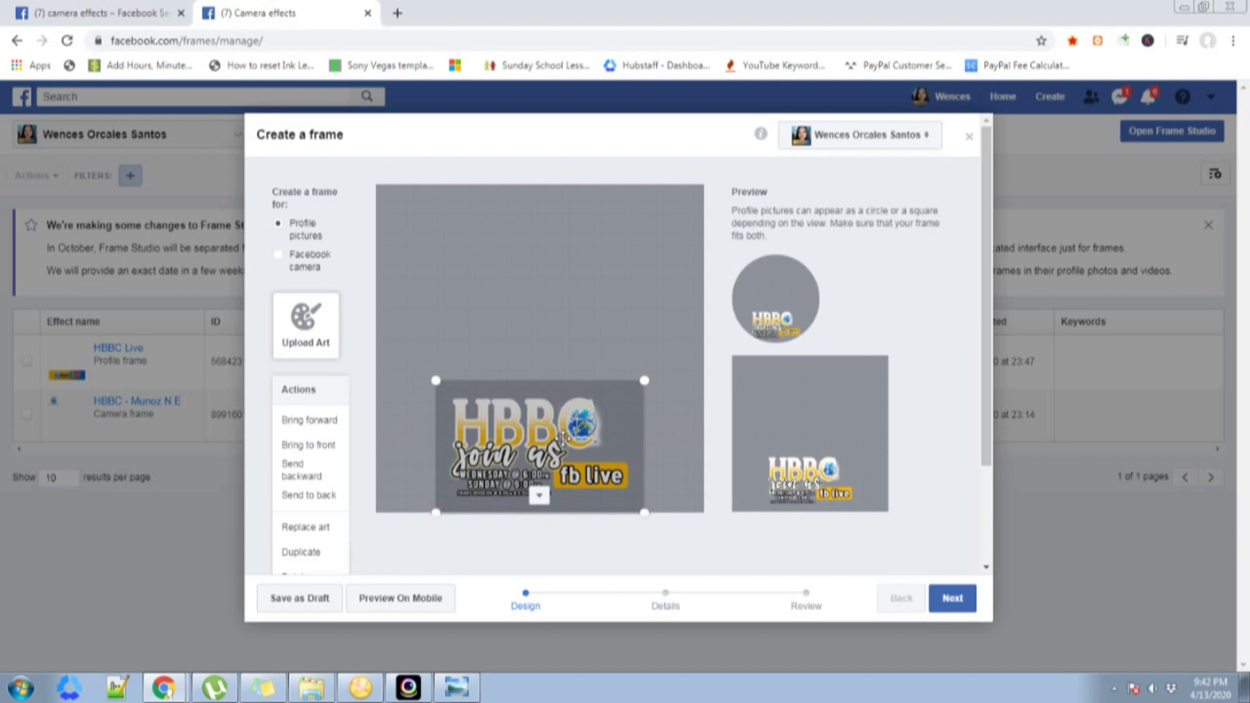
pyautogui.moveTo(775, 282)
pyautogui.moveTo(571, 477); pyautogui.dragTo(573, 478)
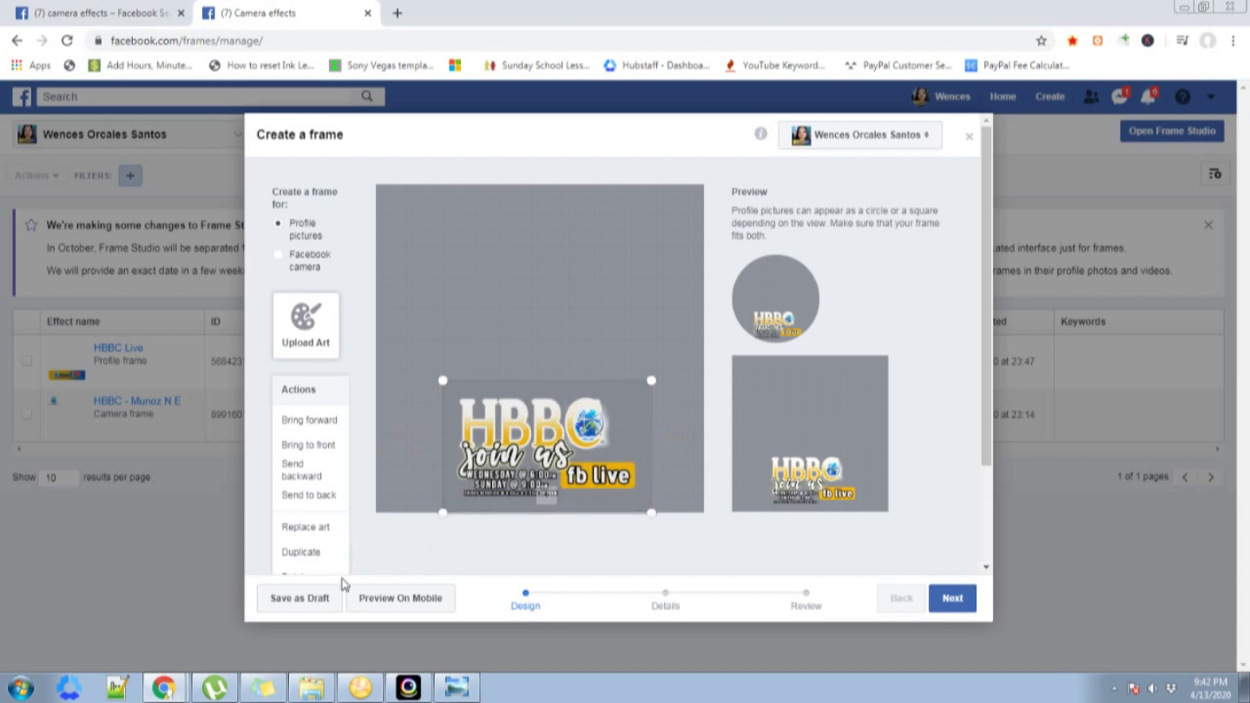
pyautogui.click(961, 598)
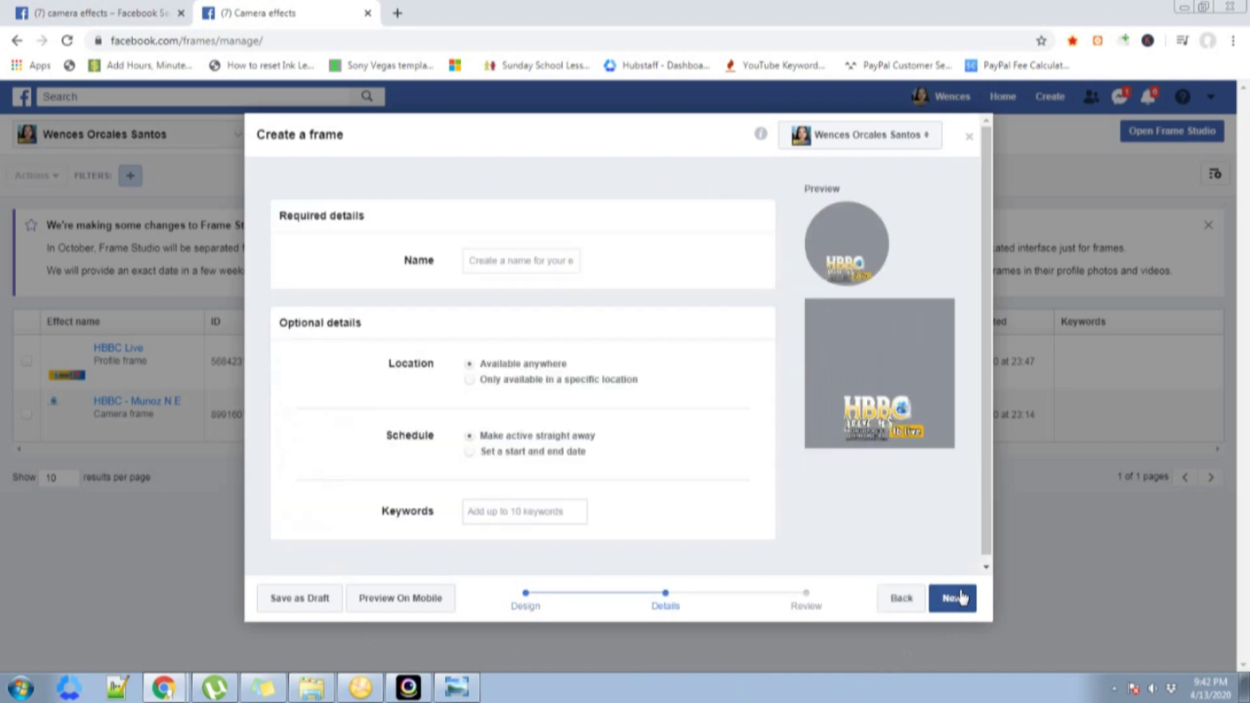
# Name the frame 'HBBC Join us live'
pyautogui.click(531, 260)
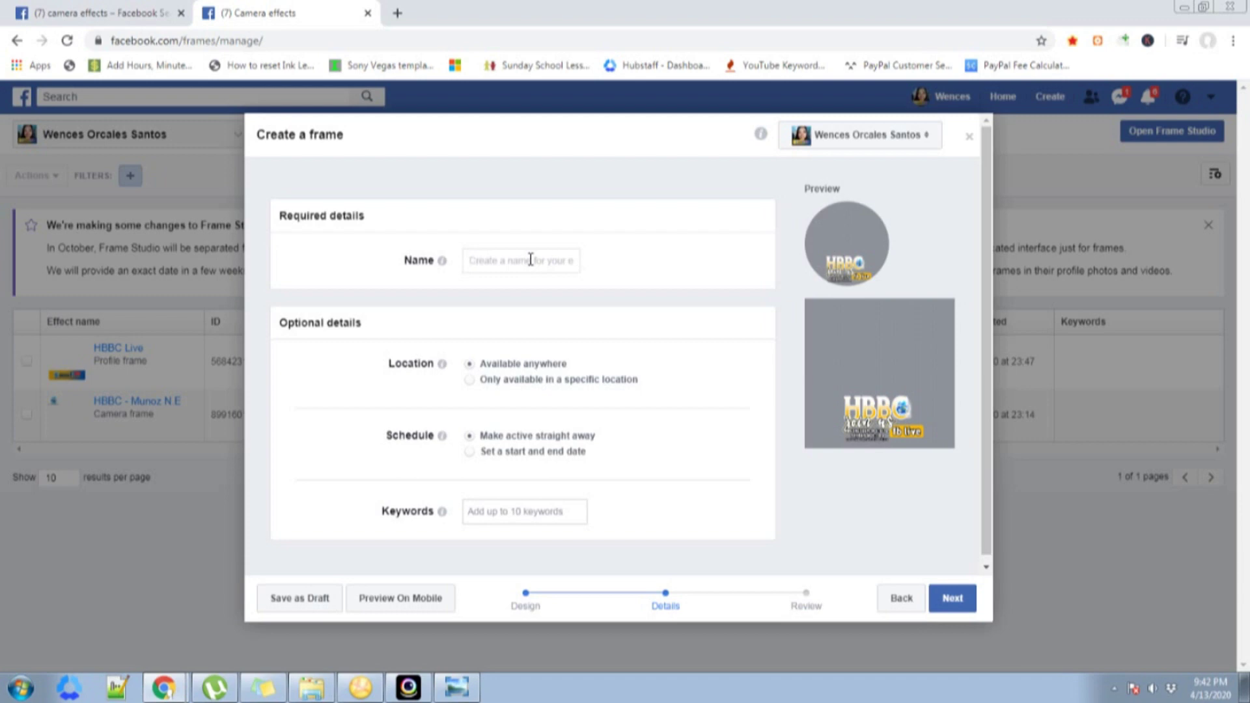
pyautogui.write('Join us live')
pyautogui.press('Left')
pyautogui.press('Left')
pyautogui.press('Left')
pyautogui.press('Left')
pyautogui.press('Left')
pyautogui.press('Left')
pyautogui.press('Left')
pyautogui.press('Left')
pyautogui.press('Left')
pyautogui.press('Left')
pyautogui.write('HBBC')
# Add the keywords 'hbbc' and 'live' to the frame
pyautogui.click(515, 509)
pyautogui.write('hbbc')
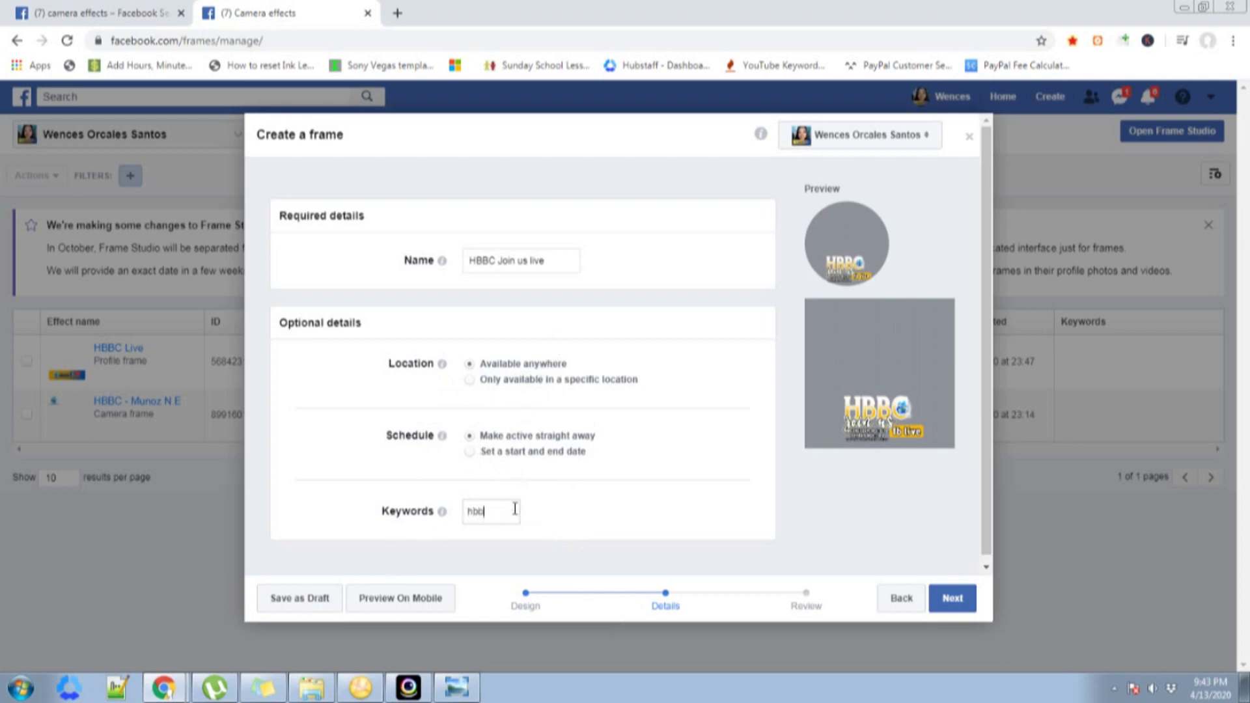
pyautogui.click(814, 539)
pyautogui.click(511, 508)
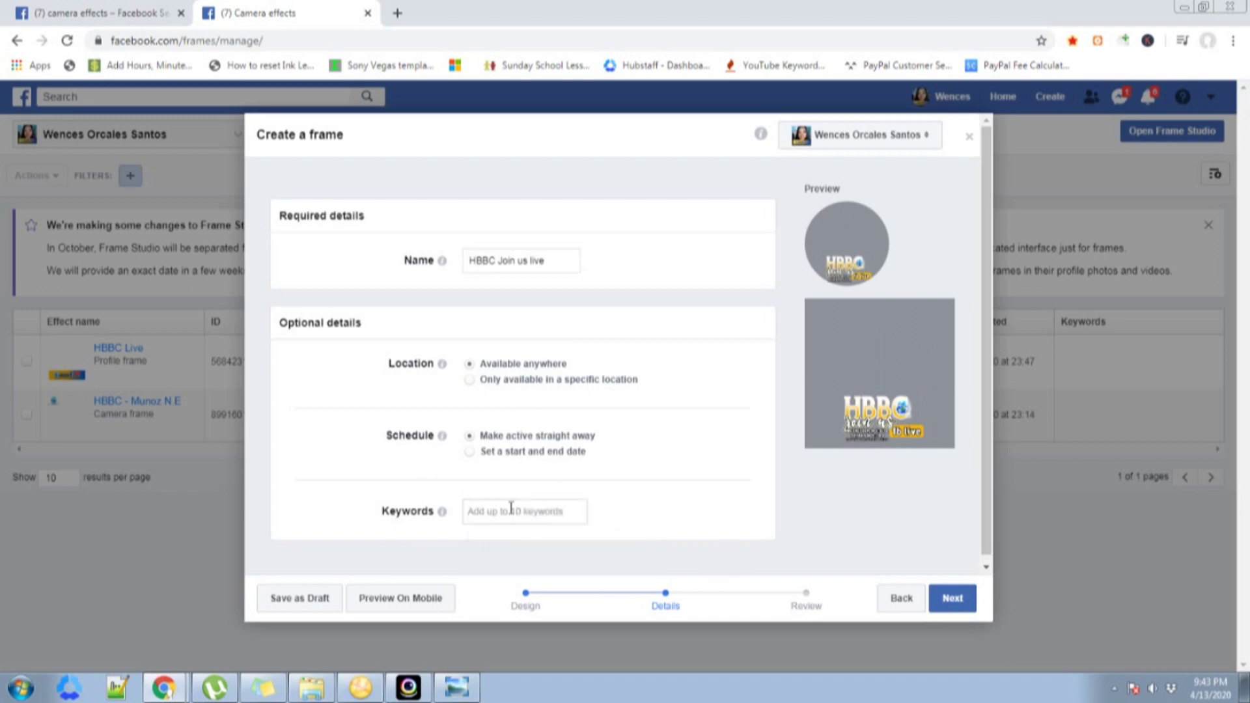
pyautogui.write('hbbc')
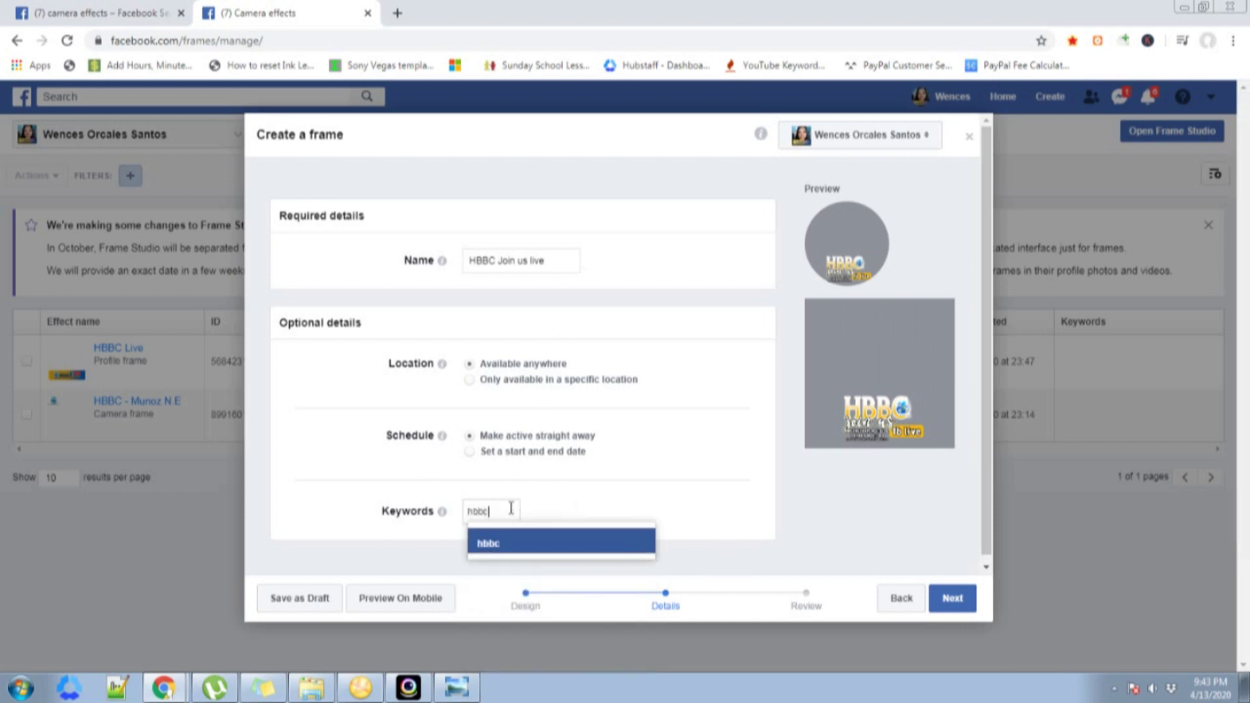
pyautogui.click(501, 544)
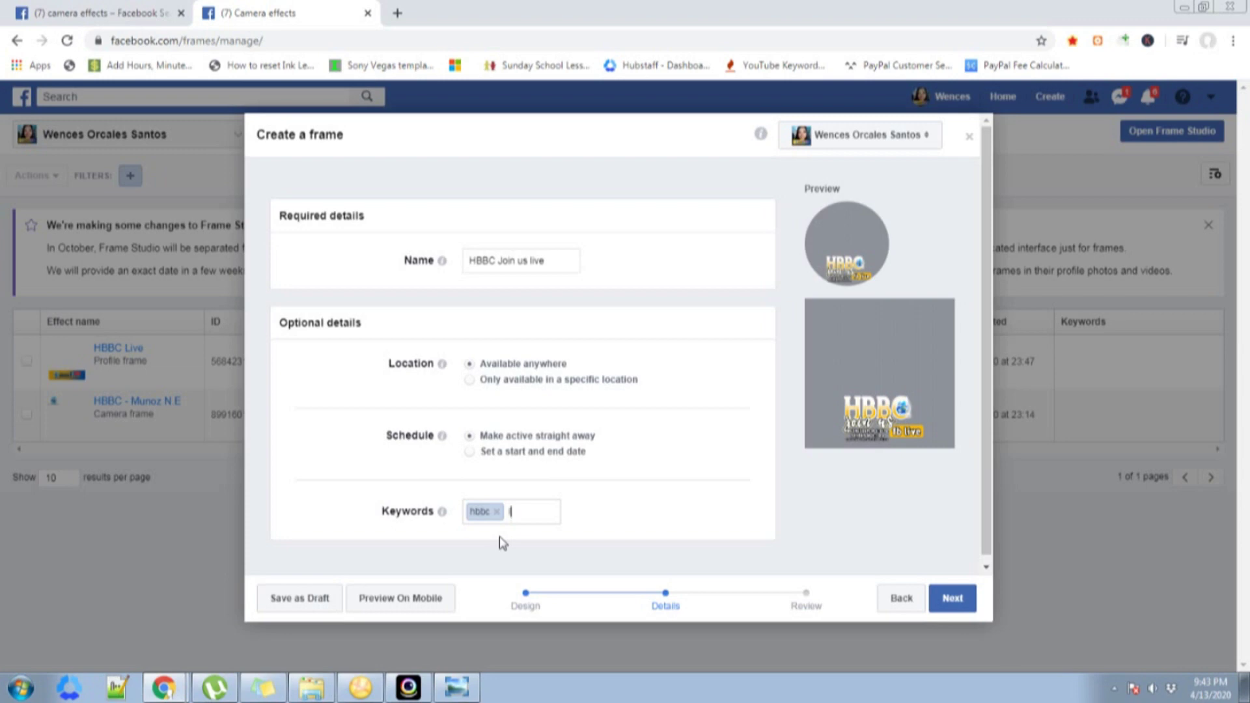
pyautogui.write('live')
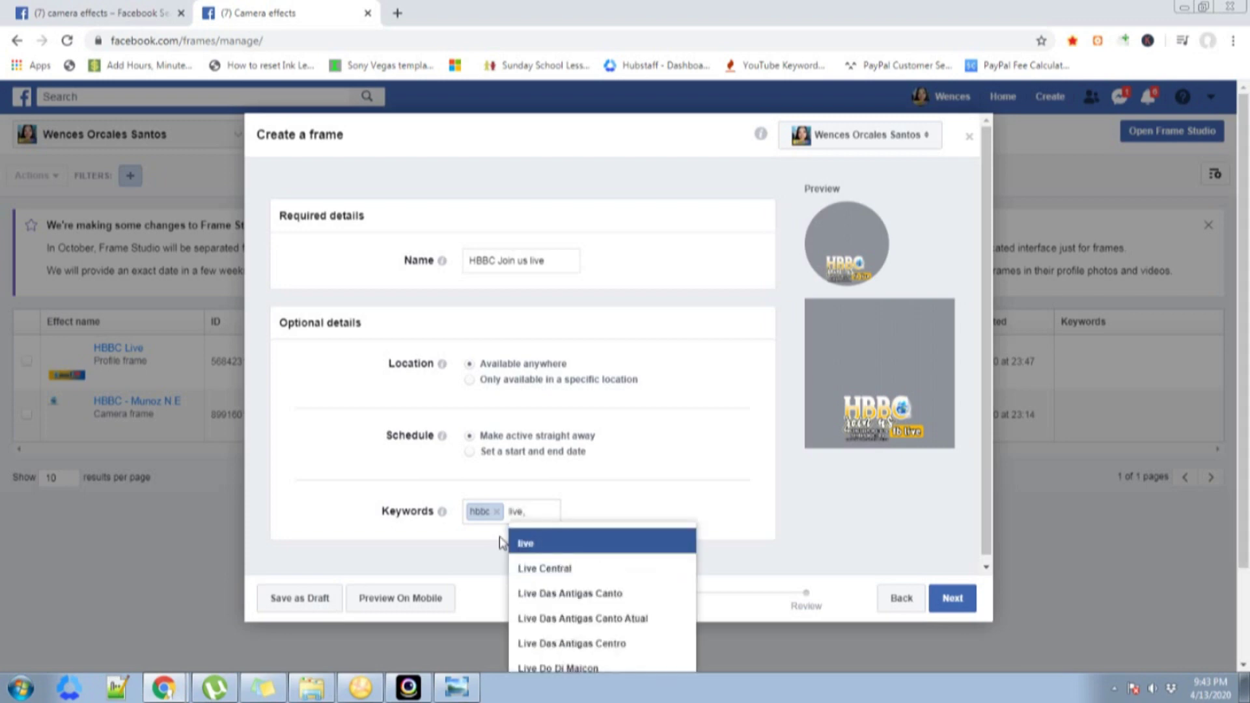
pyautogui.press('Return')
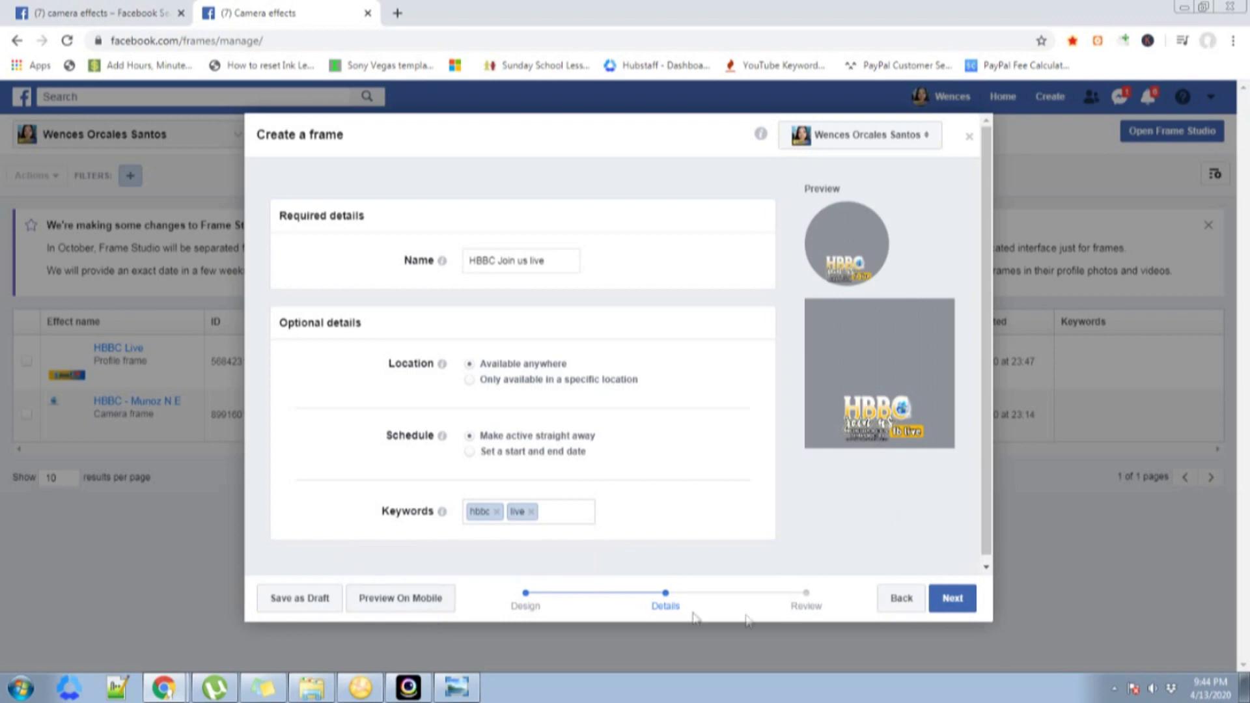
# Move to the review step and confirm publishing the HBBC Join us live frame
pyautogui.click(953, 599)
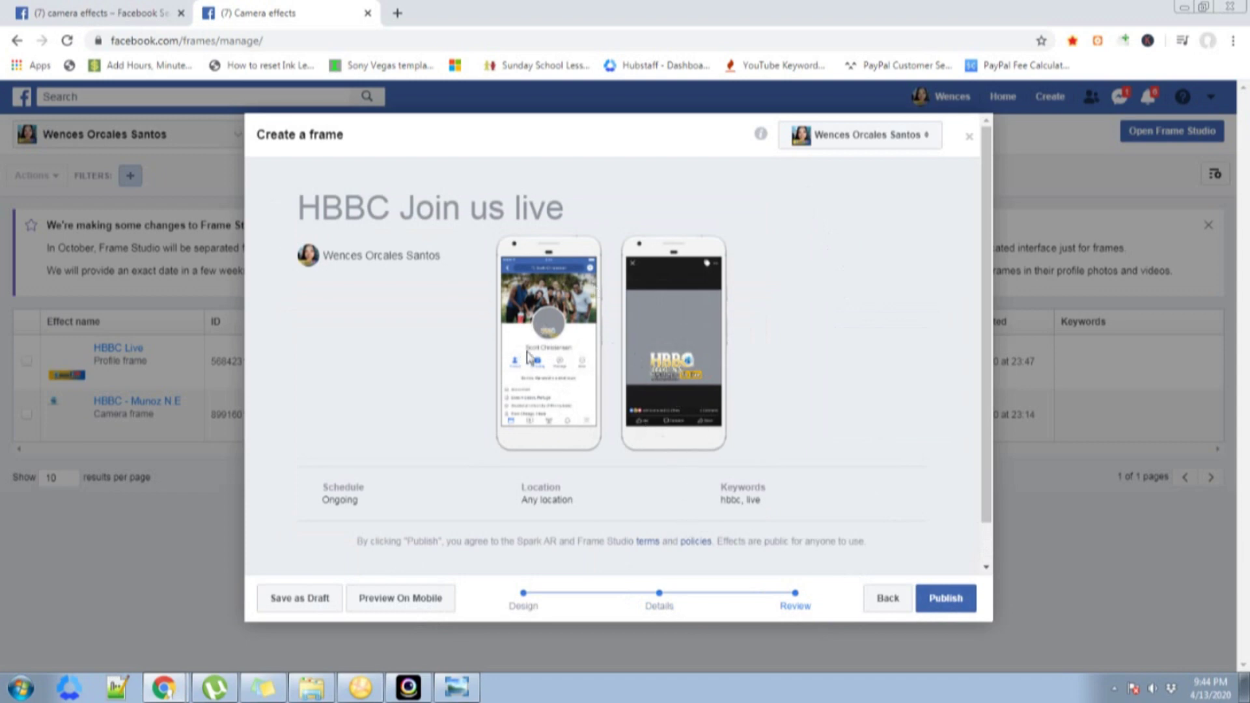
pyautogui.click(954, 601)
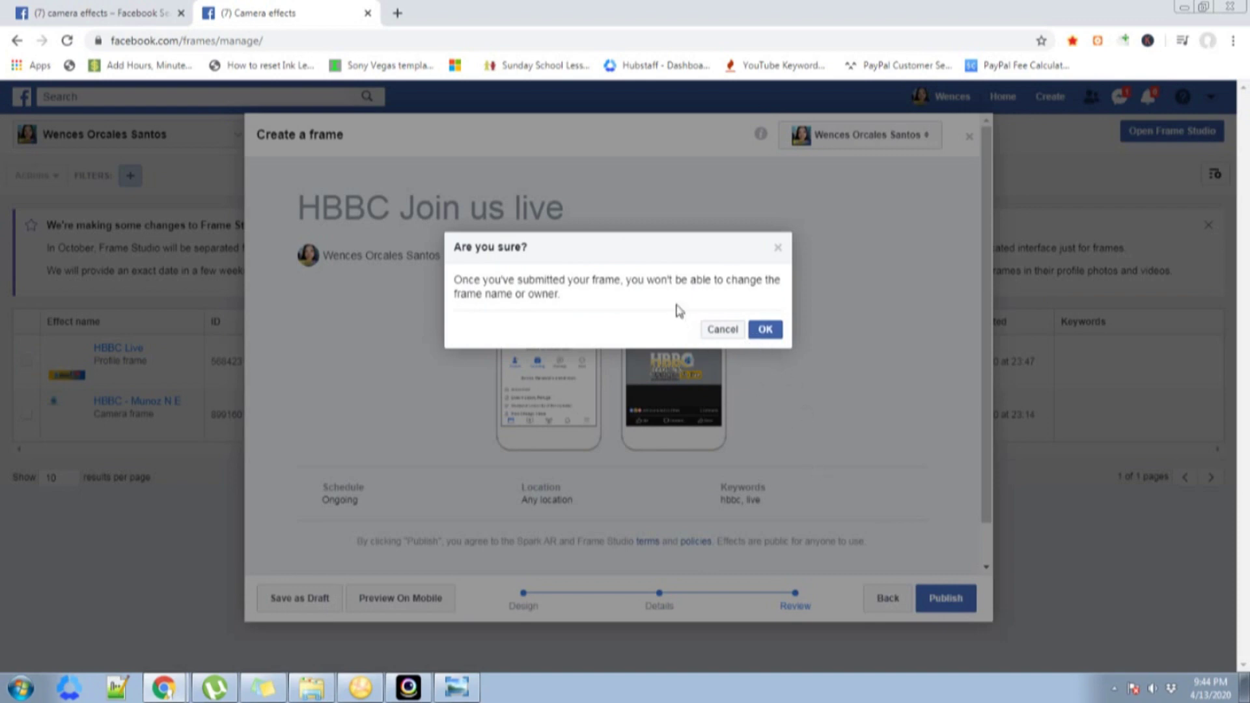
pyautogui.click(767, 330)
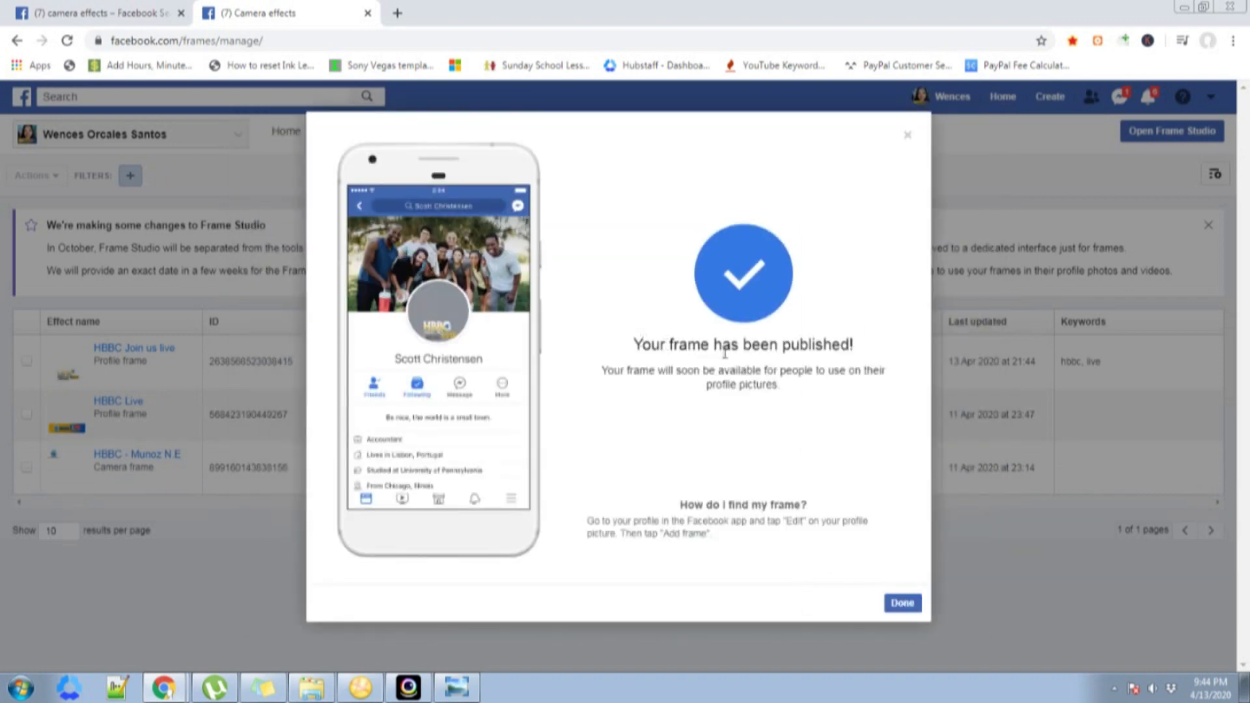
# Dismiss the published message and open HBBC Join us live's details from the effects list
pyautogui.click(903, 605)
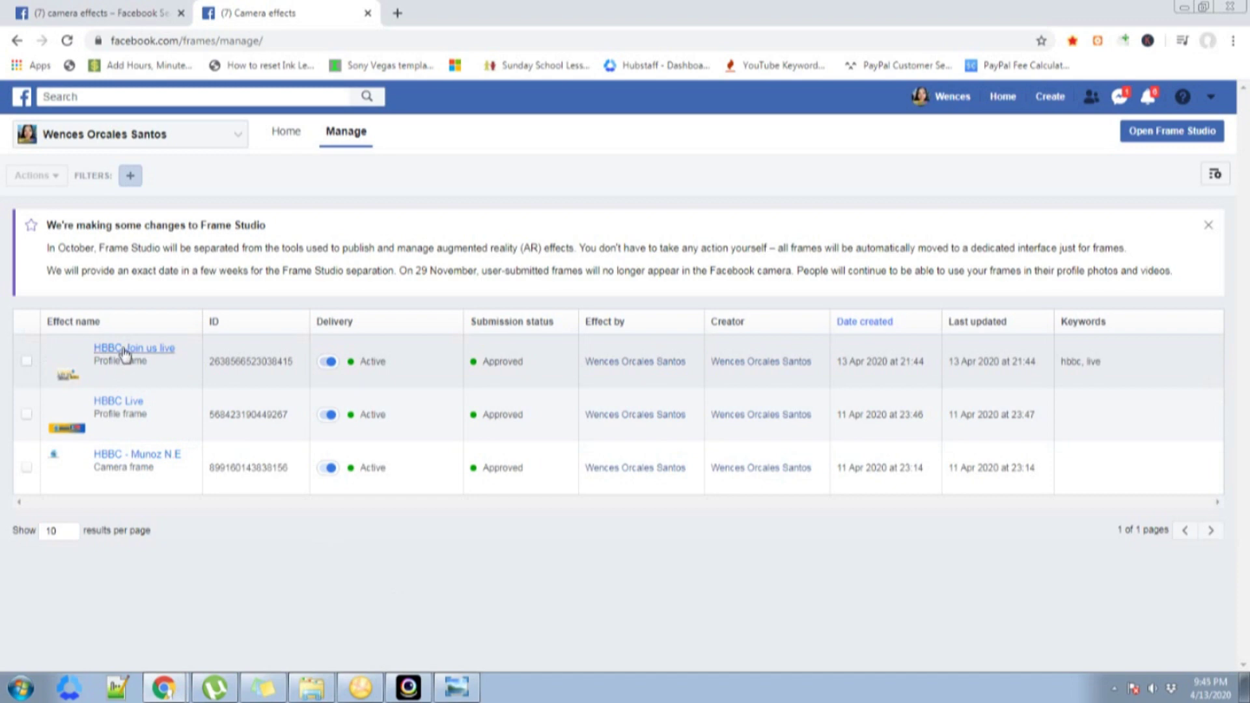
pyautogui.click(125, 351)
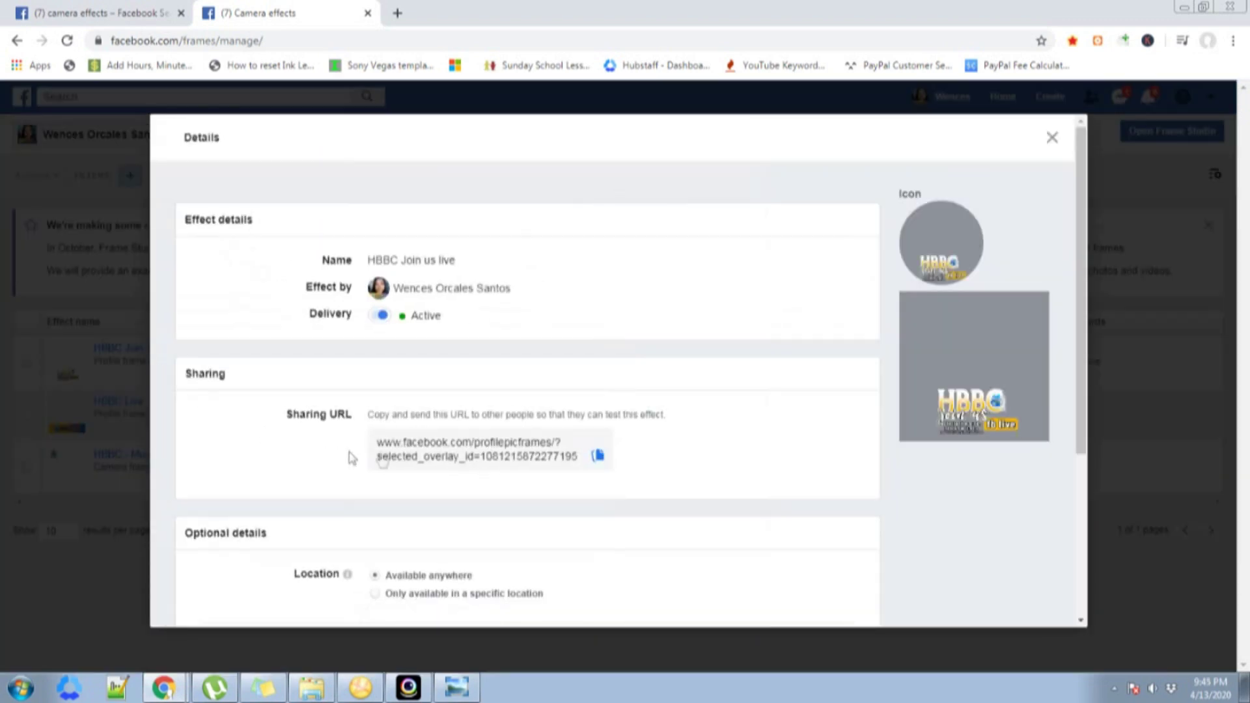
# Copy the HBBC Join us live frame's sharing URL and return to the Facebook search tab
pyautogui.click(447, 441)
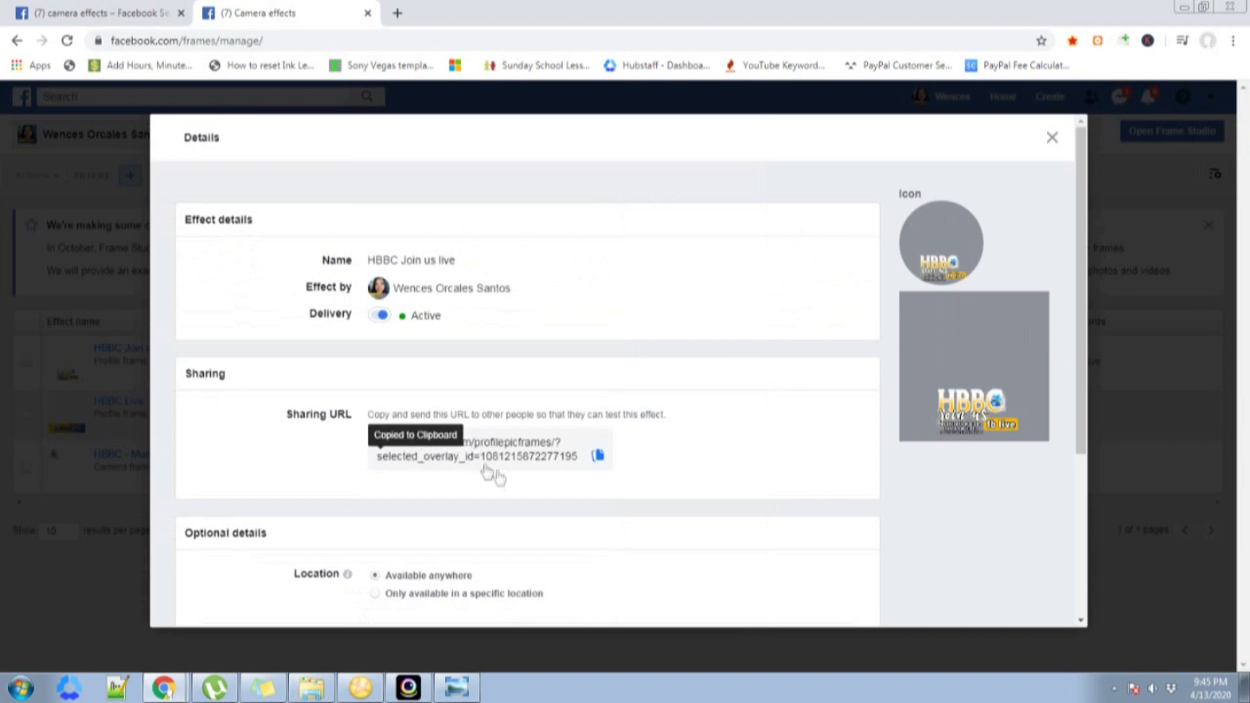
pyautogui.scroll(-3, 512, 495)
pyautogui.scroll(3, 500, 491)
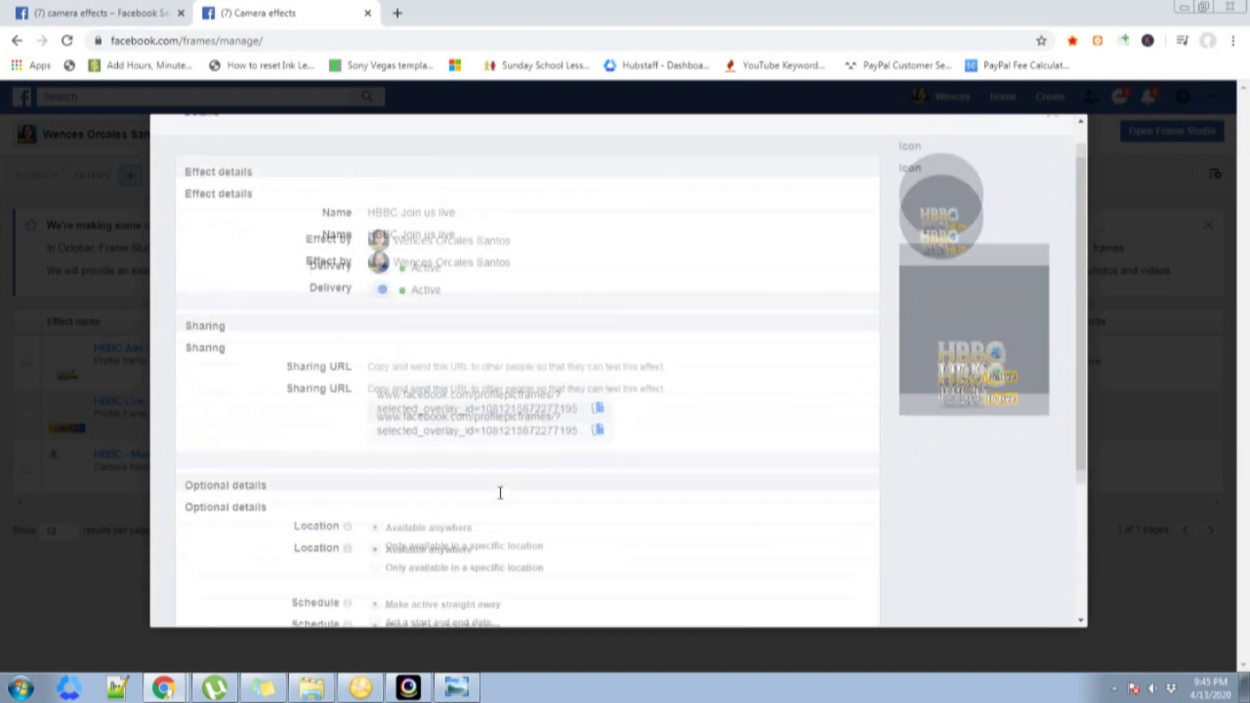
pyautogui.click(142, 7)
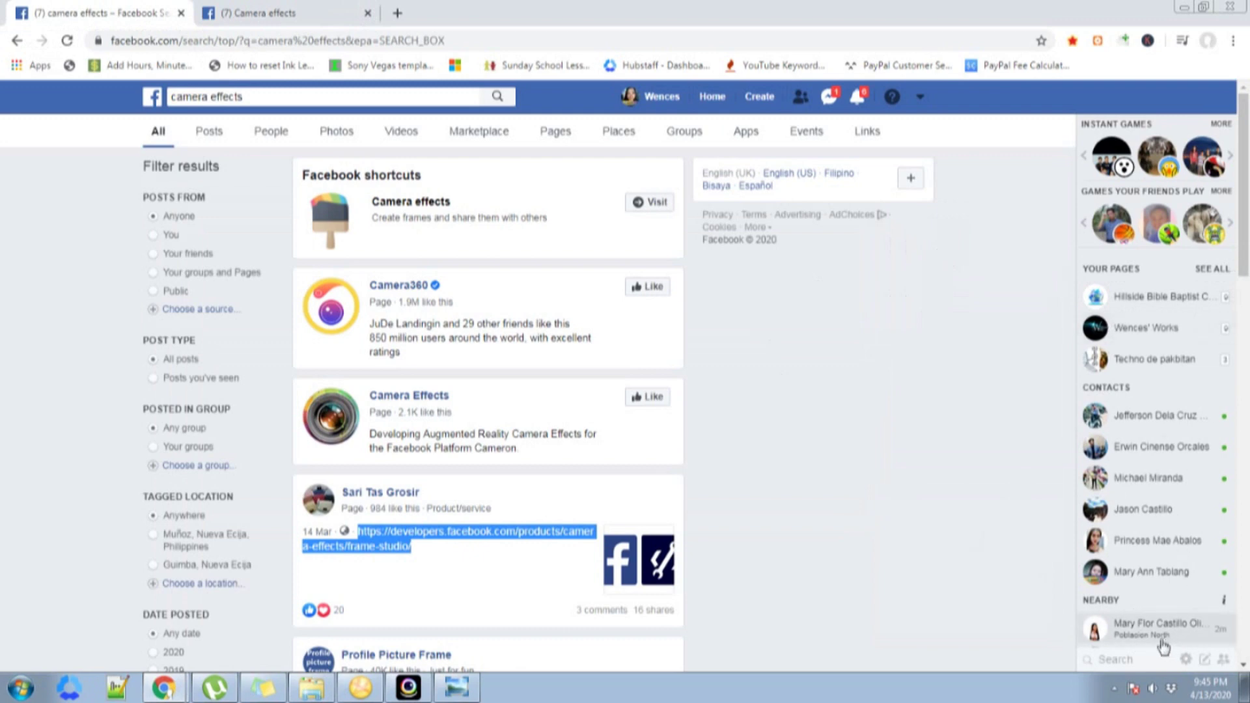
# Find The Congregation chat via 'congr', send it the pasted frame link, then open your profile
pyautogui.click(1134, 657)
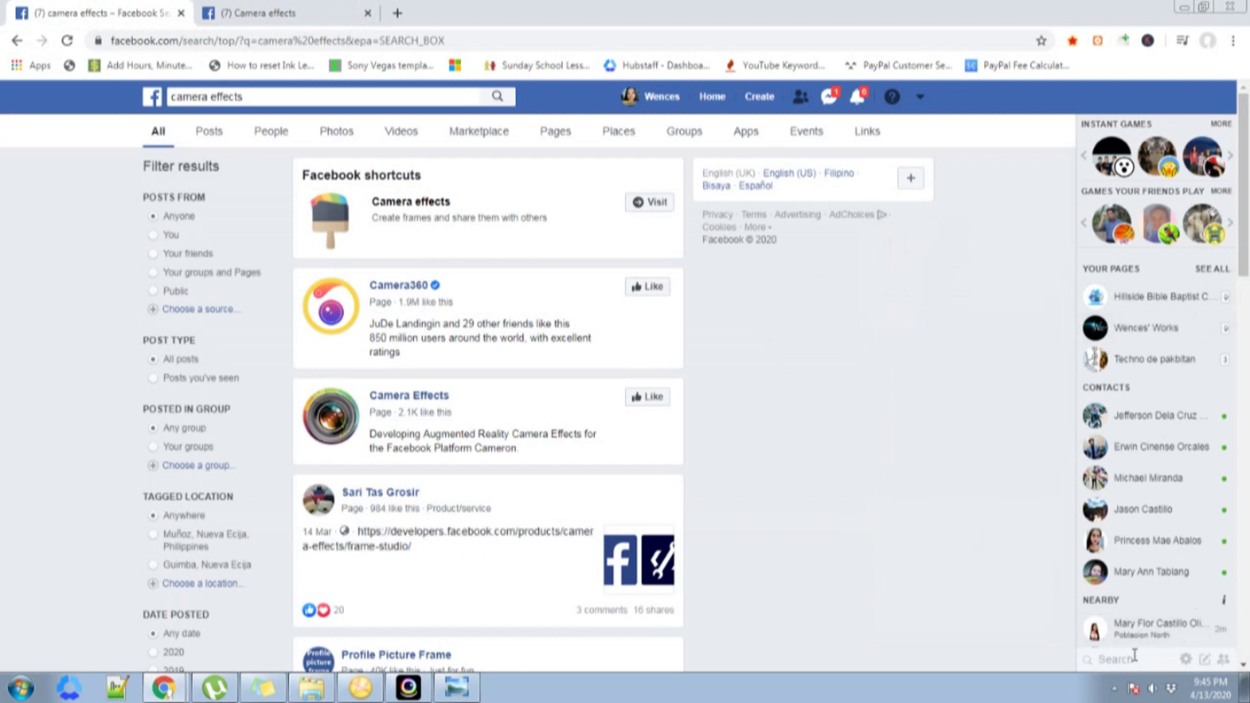
pyautogui.write('congr')
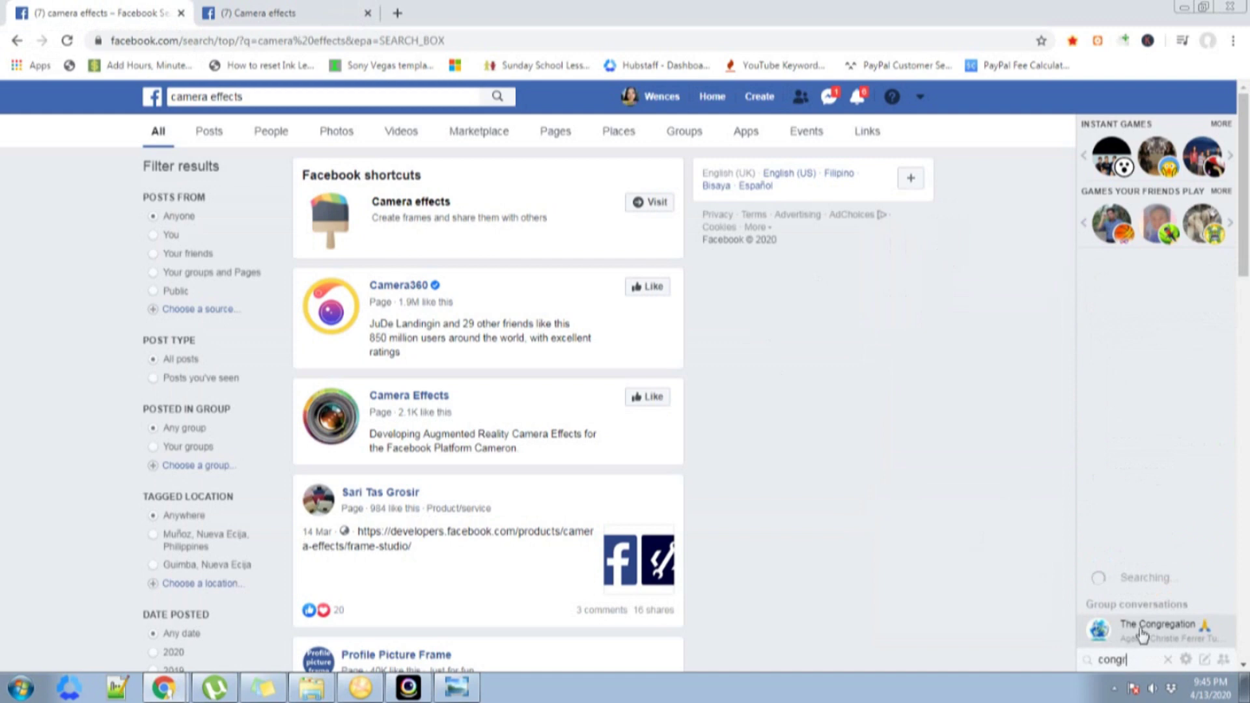
pyautogui.click(1131, 632)
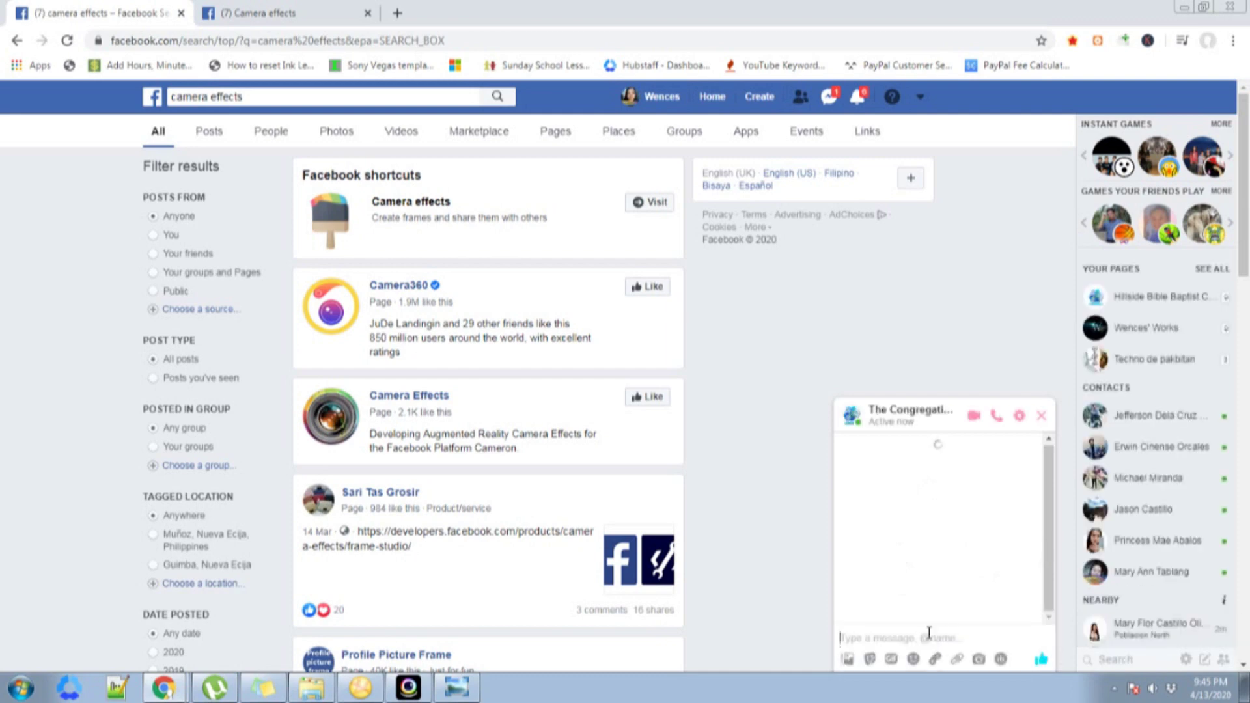
pyautogui.hotkey('ctrl', 'v')
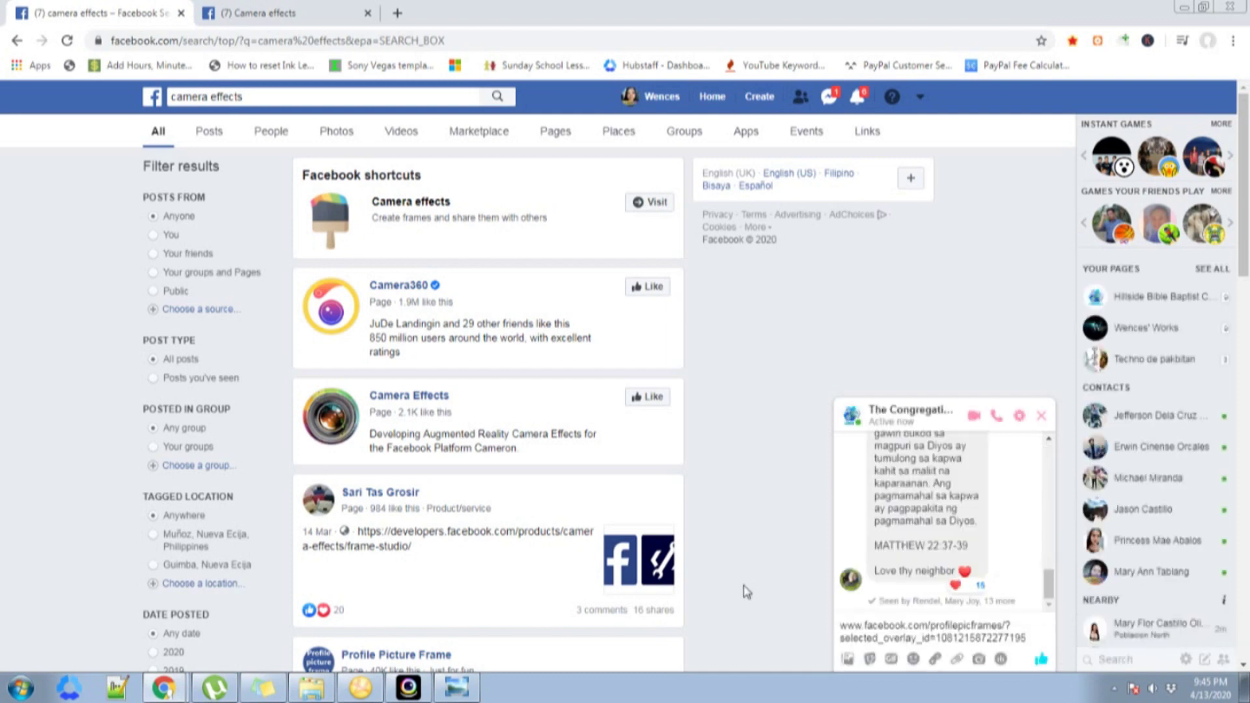
pyautogui.press('Return')
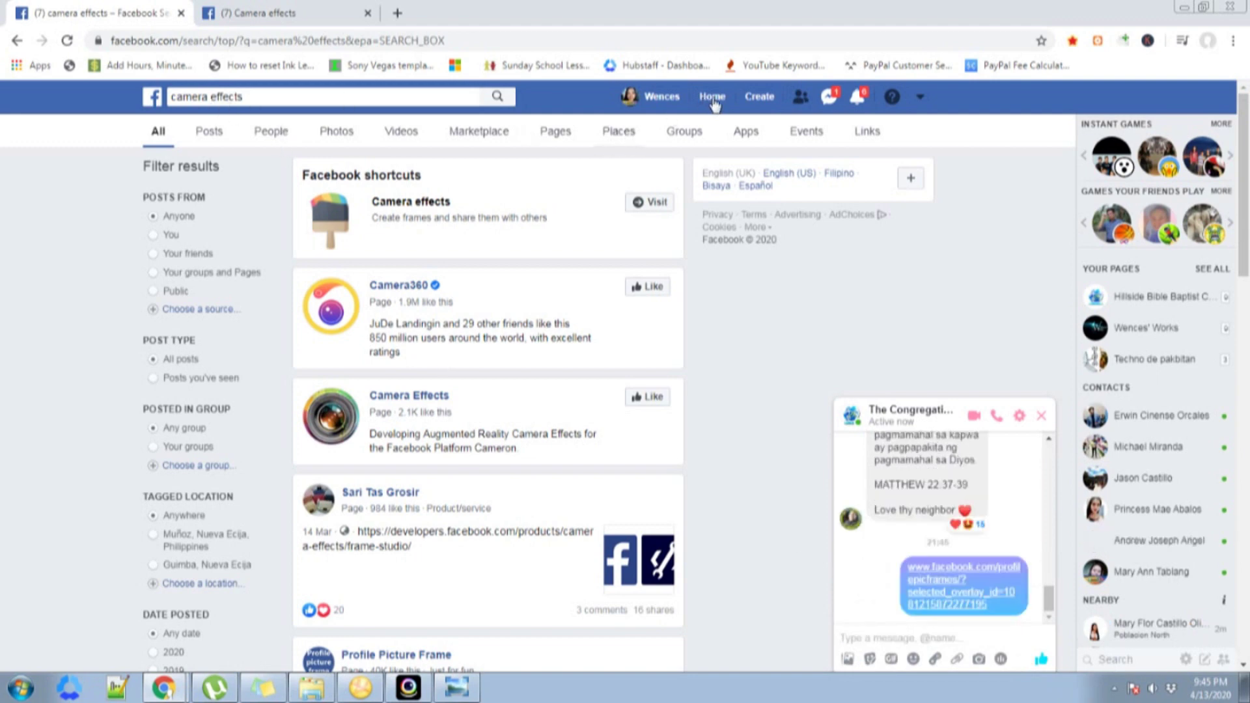
pyautogui.click(664, 101)
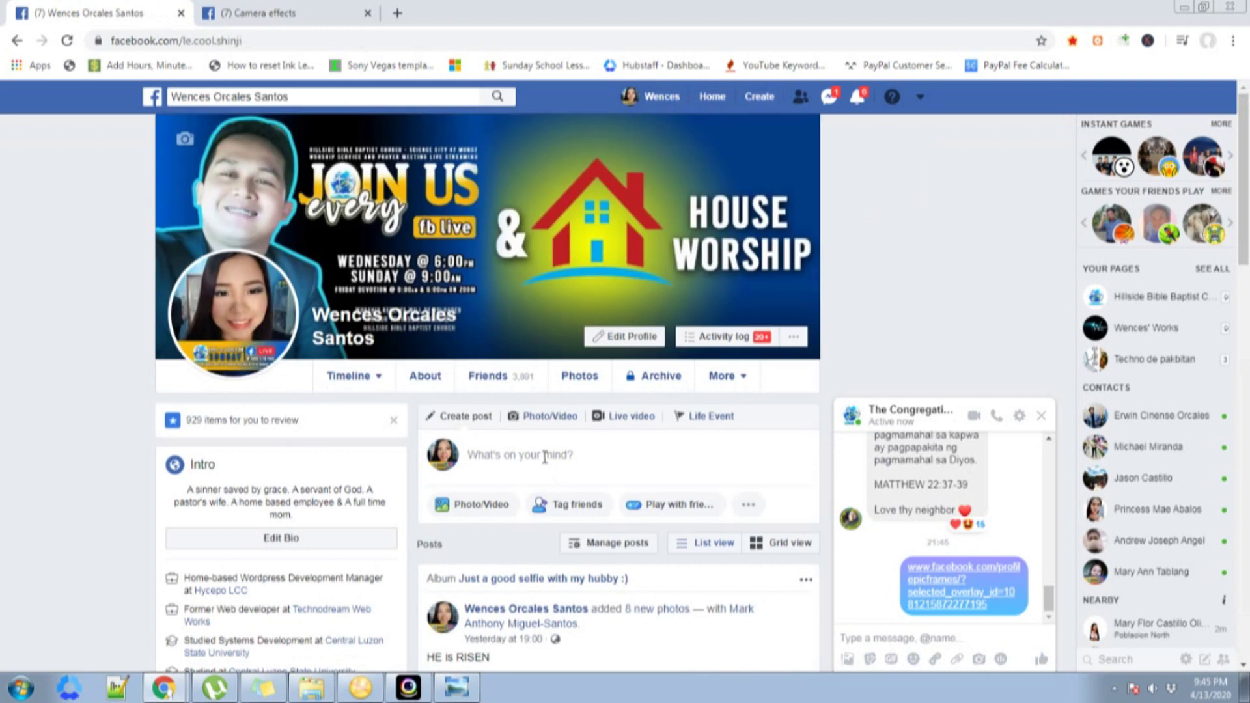
# Publish a timeline post with the pasted profilepicframes link and close the Messenger chat
pyautogui.click(544, 458)
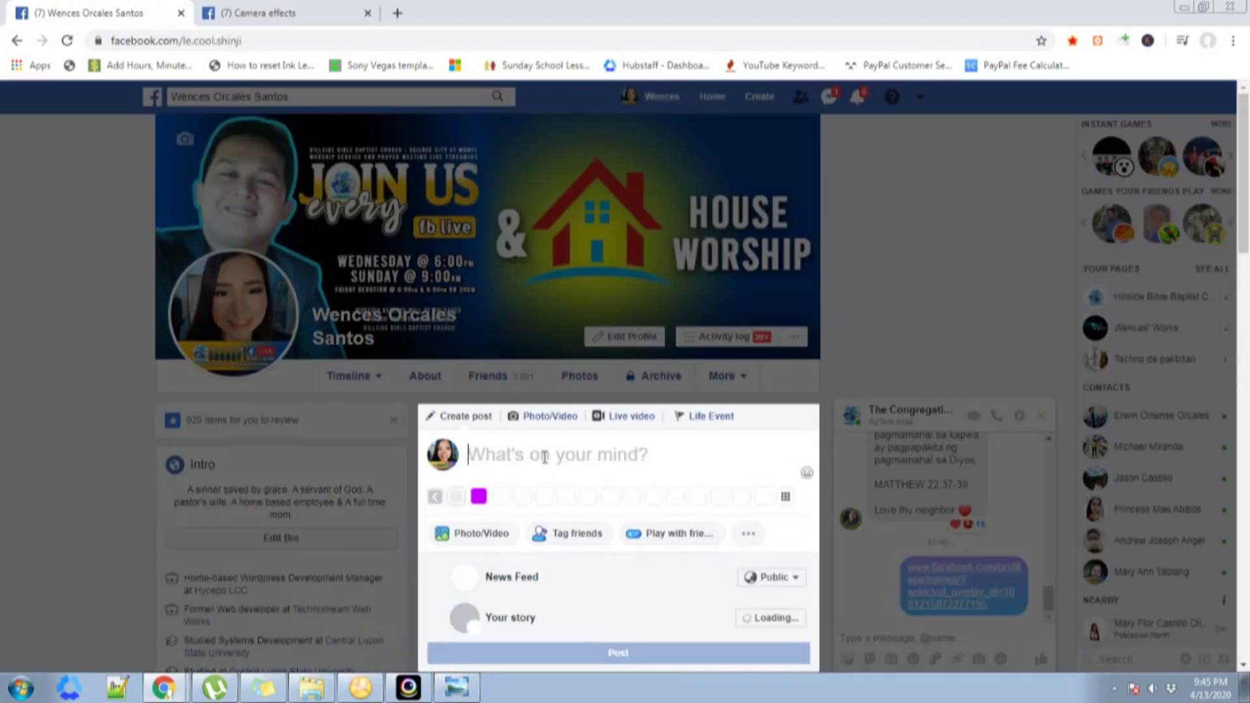
pyautogui.hotkey('ctrl', 'v')
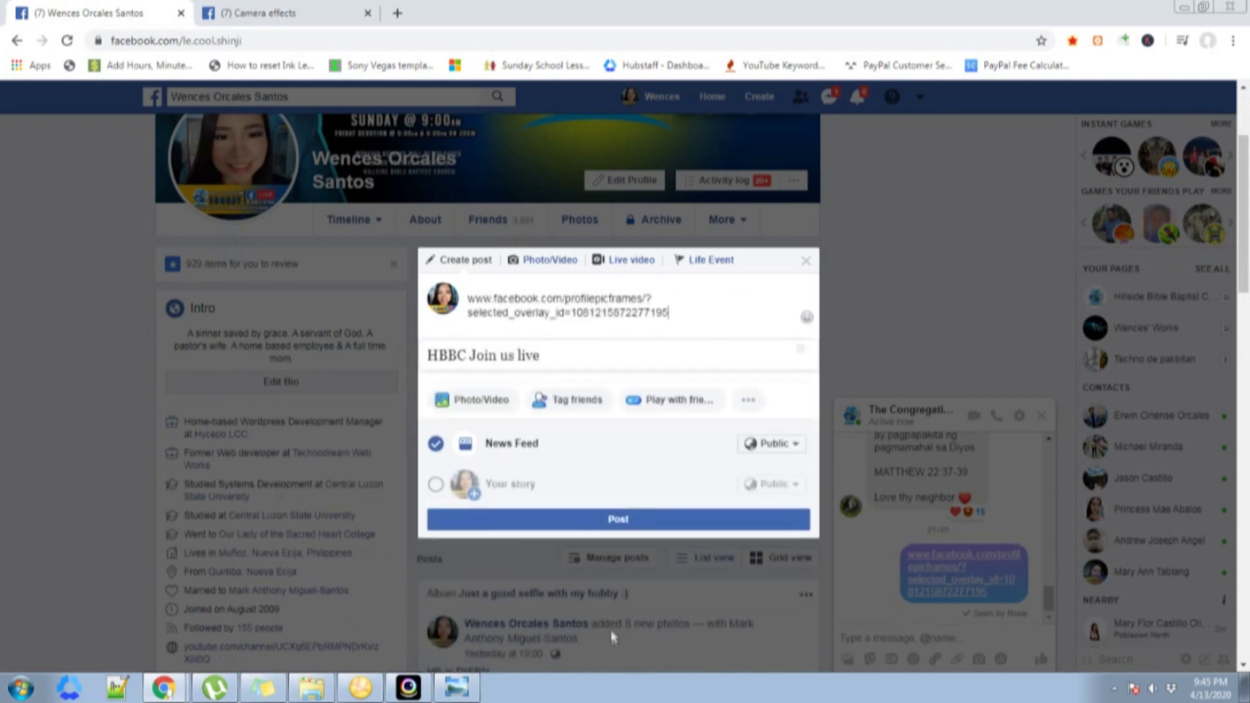
pyautogui.click(577, 521)
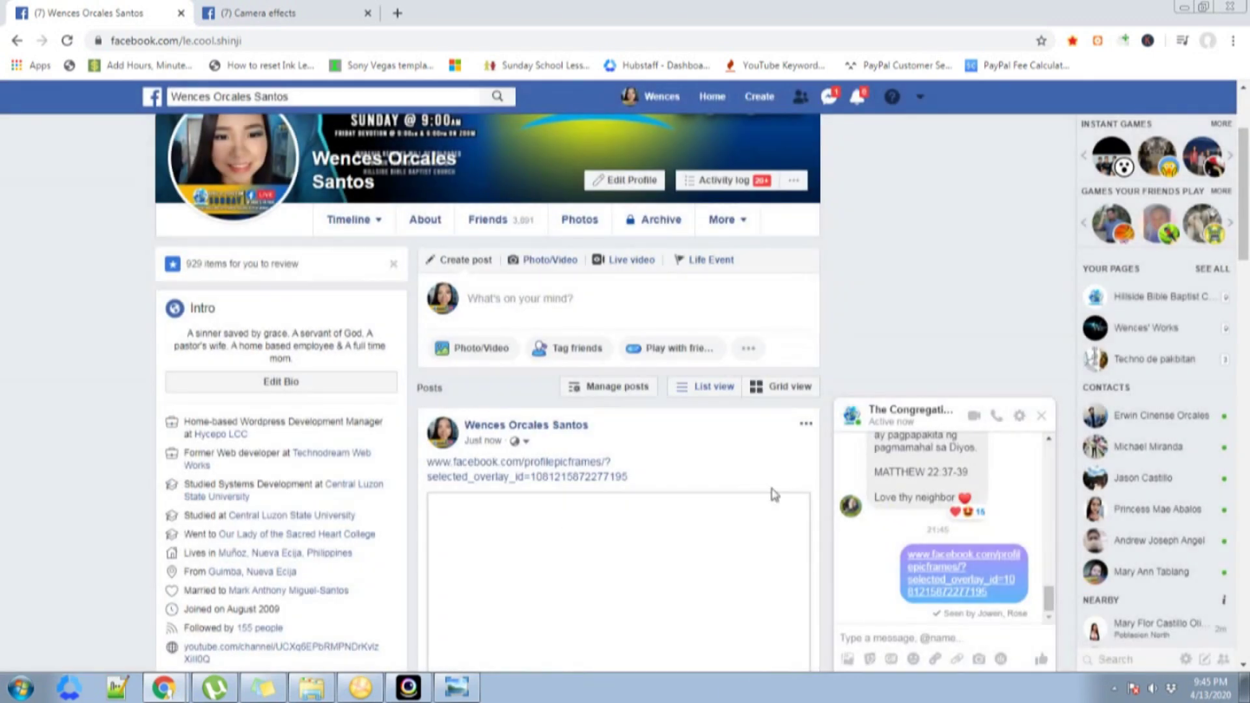
pyautogui.scroll(-5, 779, 460)
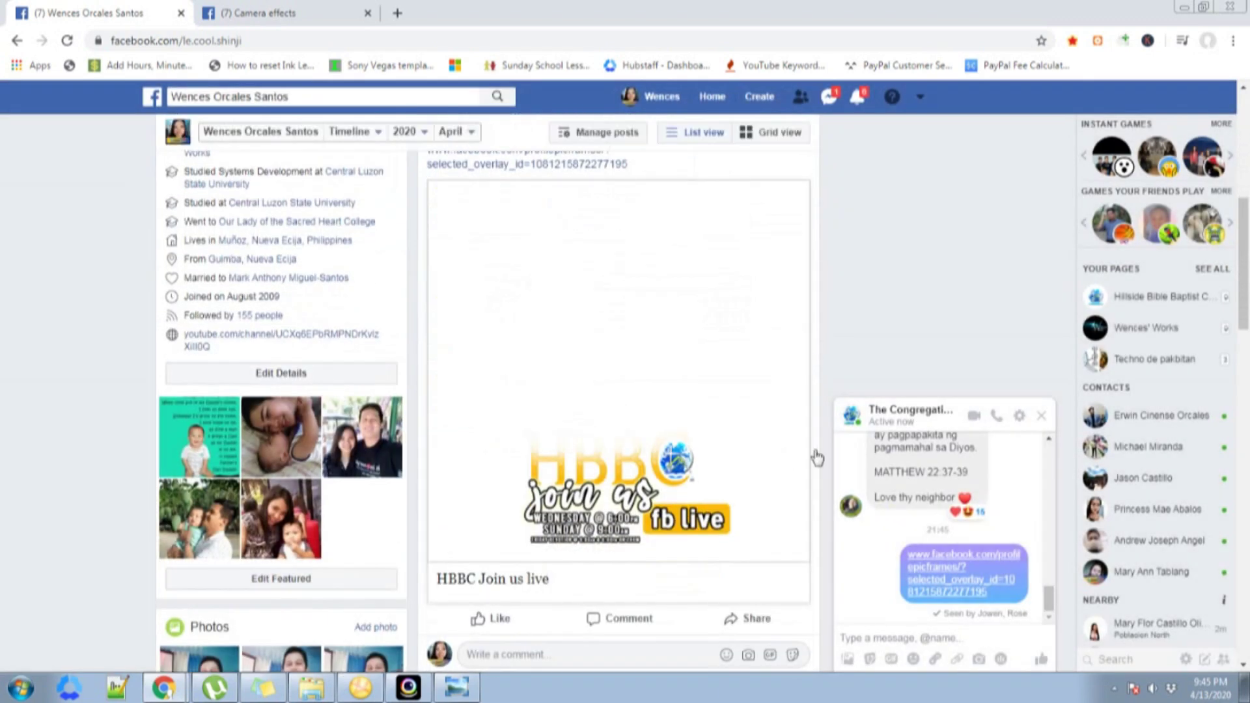
pyautogui.click(1042, 417)
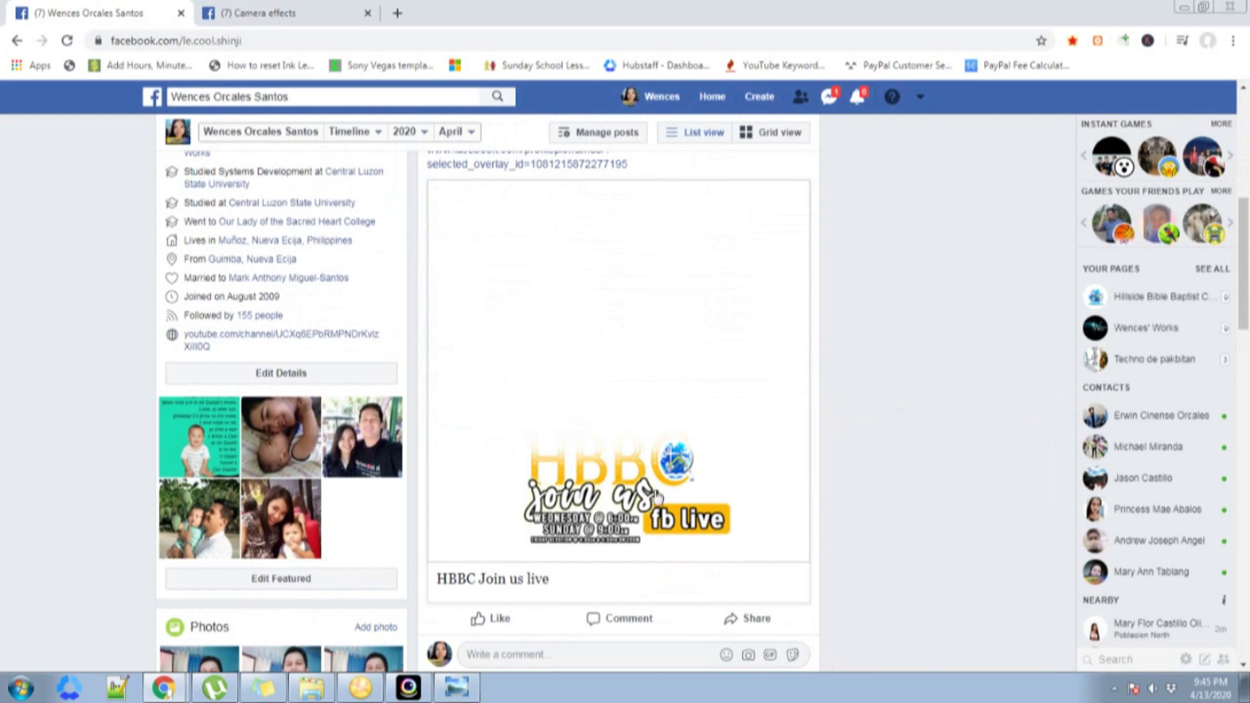
pyautogui.scroll(3, 643, 508)
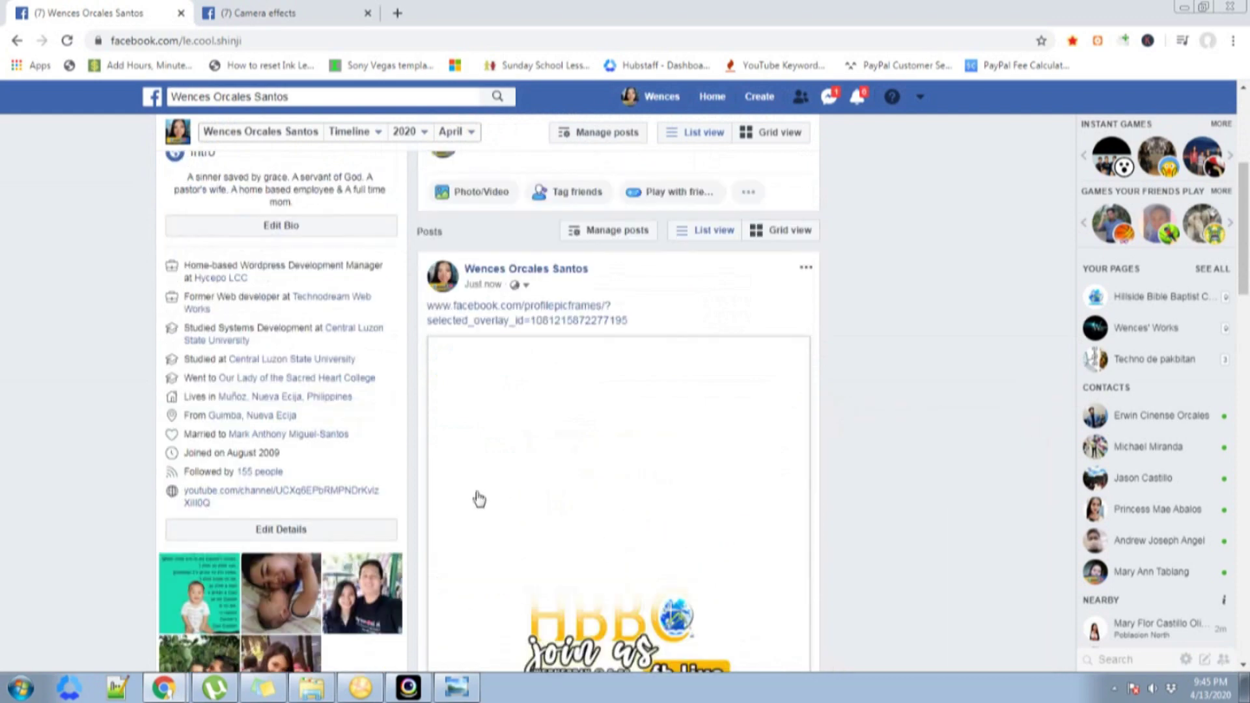
# Open the Update options on the profile picture
pyautogui.scroll(5, 475, 502)
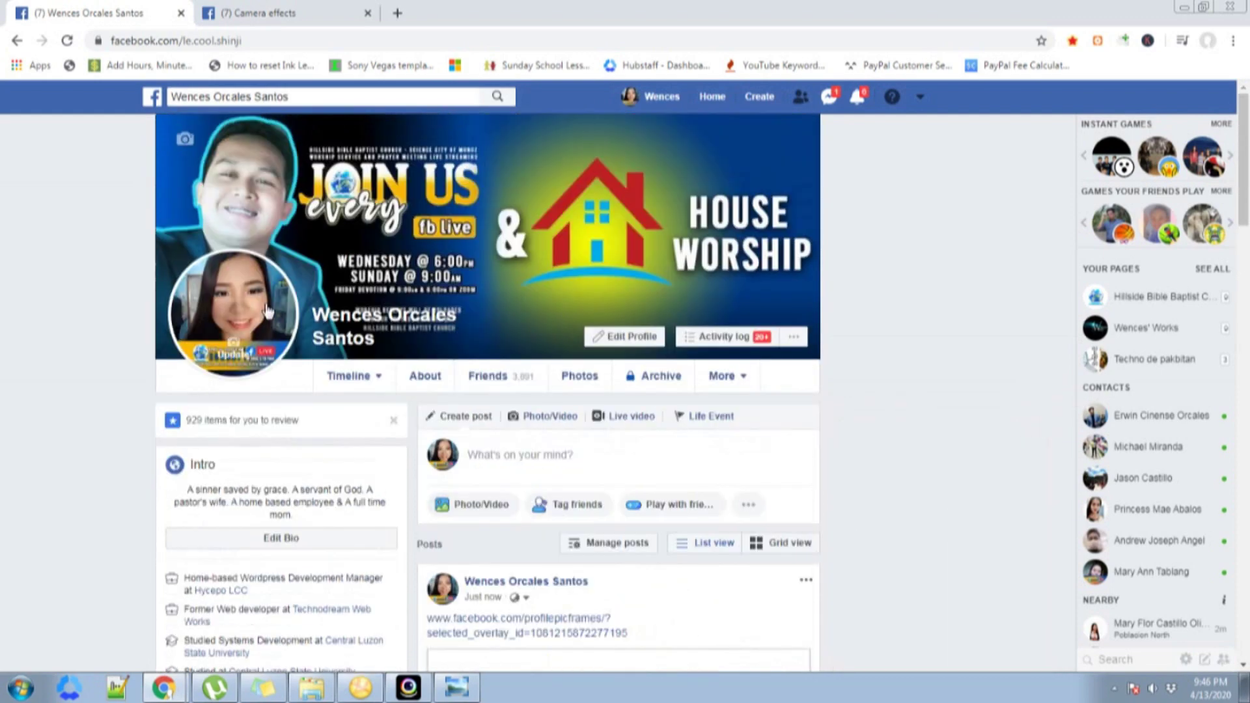
pyautogui.moveTo(247, 339)
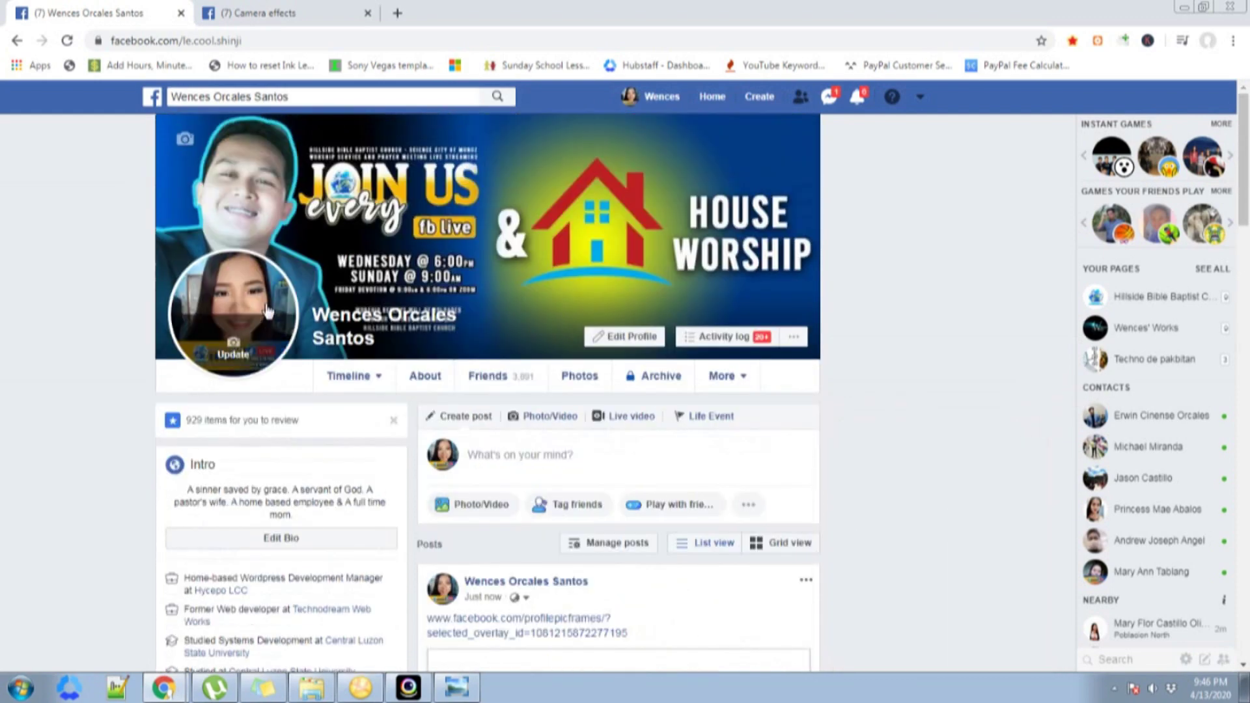
pyautogui.click(244, 334)
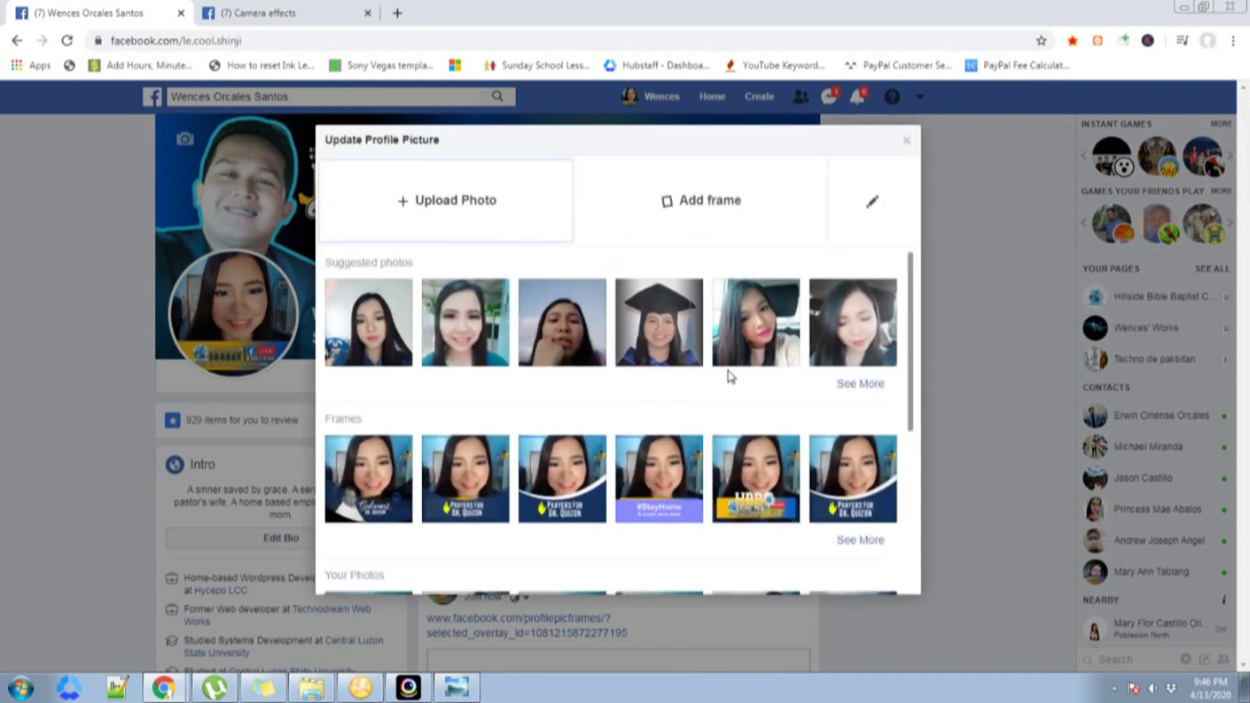
# Expand Your Photos with See More twice and pick a plain selfie
pyautogui.scroll(-4, 731, 377)
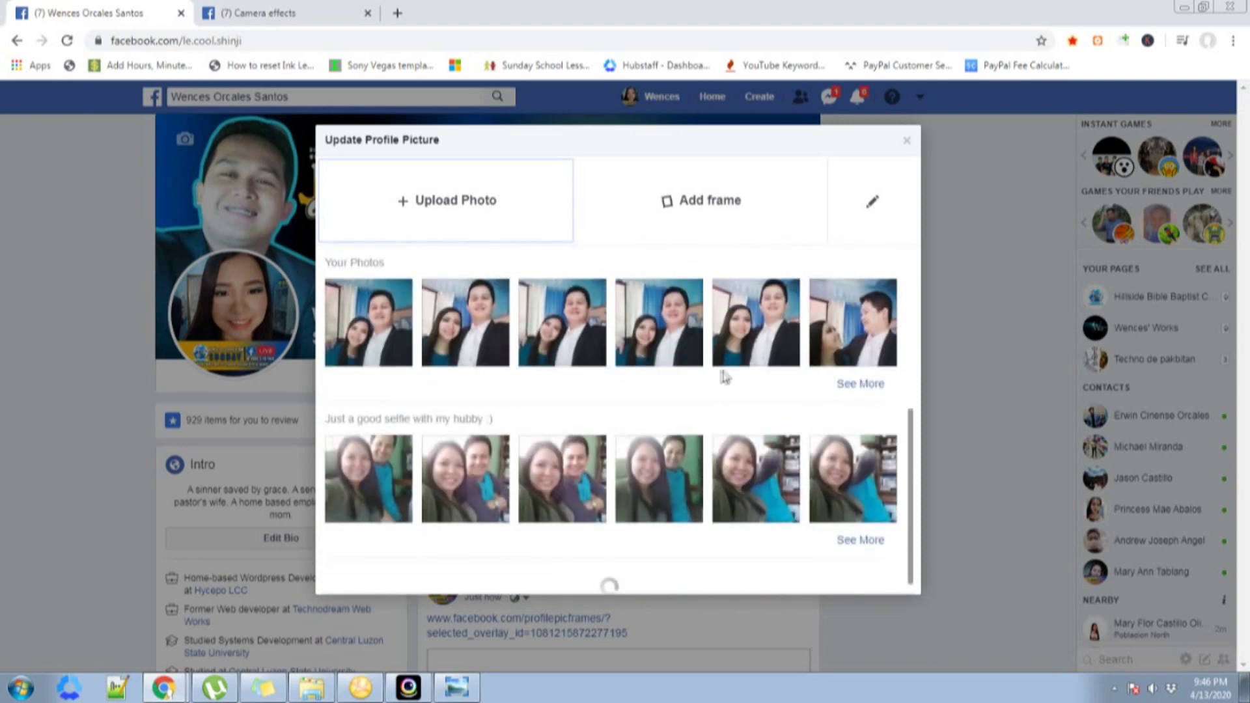
pyautogui.scroll(3, 723, 378)
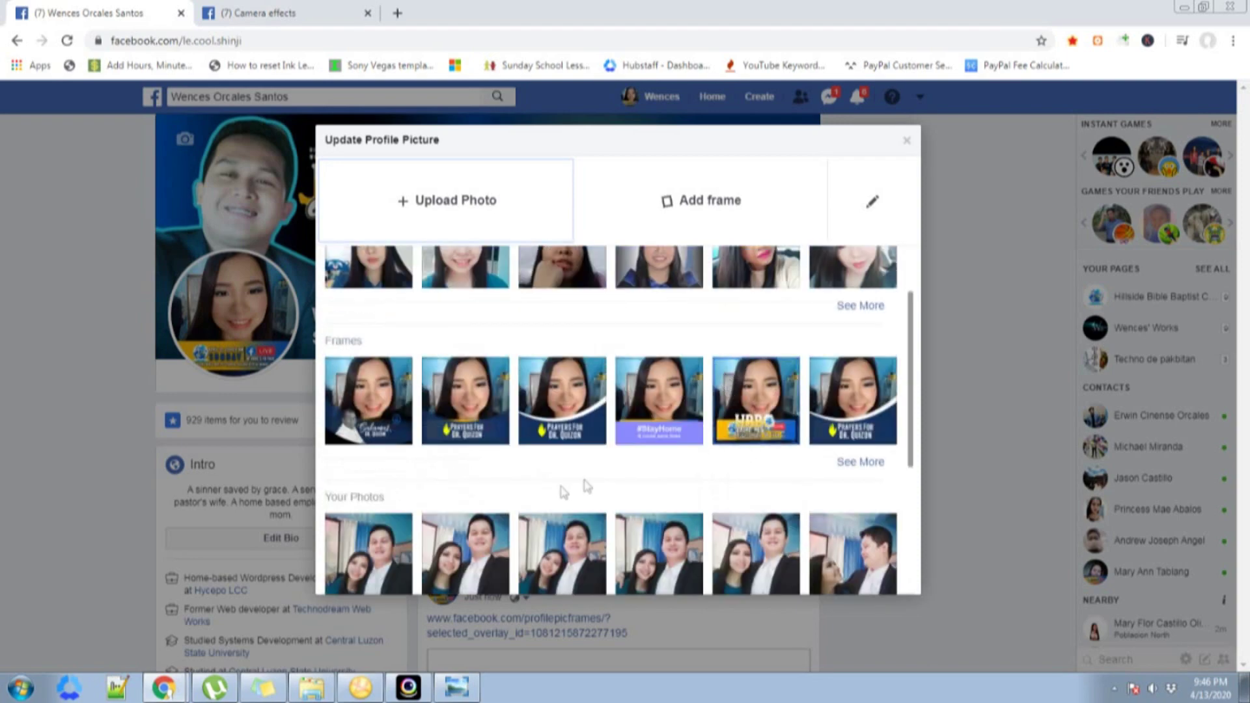
pyautogui.scroll(-1, 859, 462)
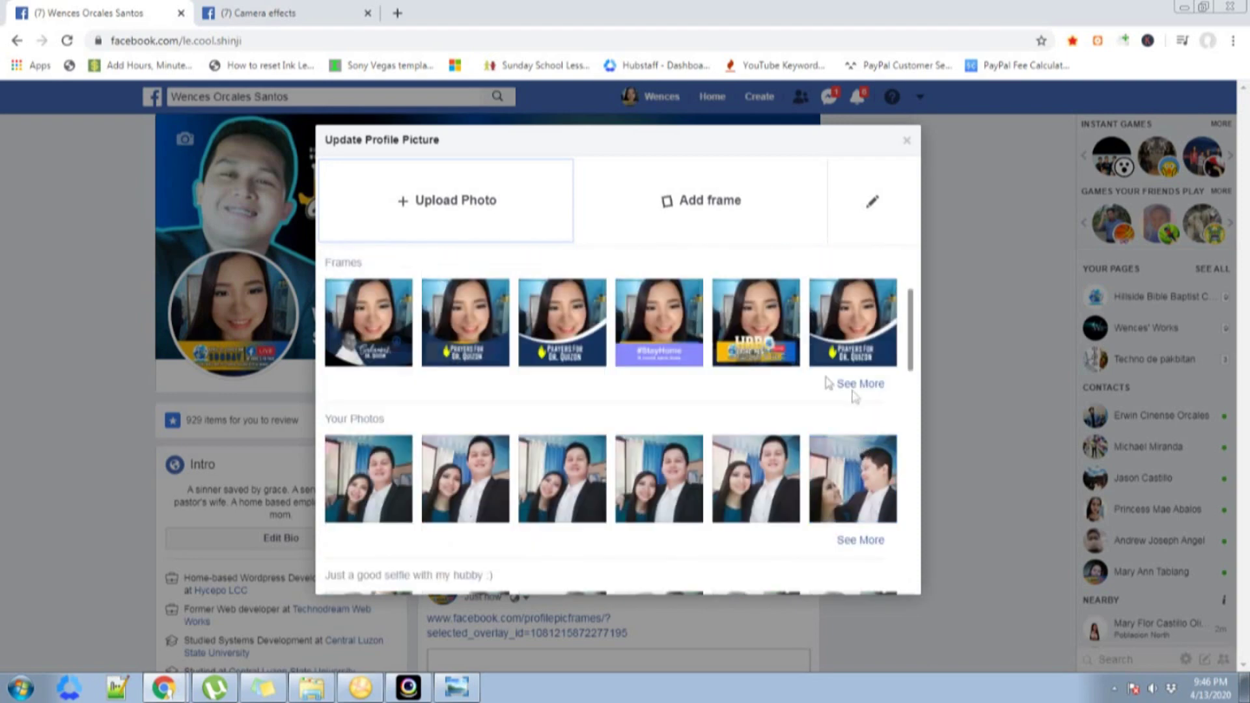
pyautogui.click(863, 540)
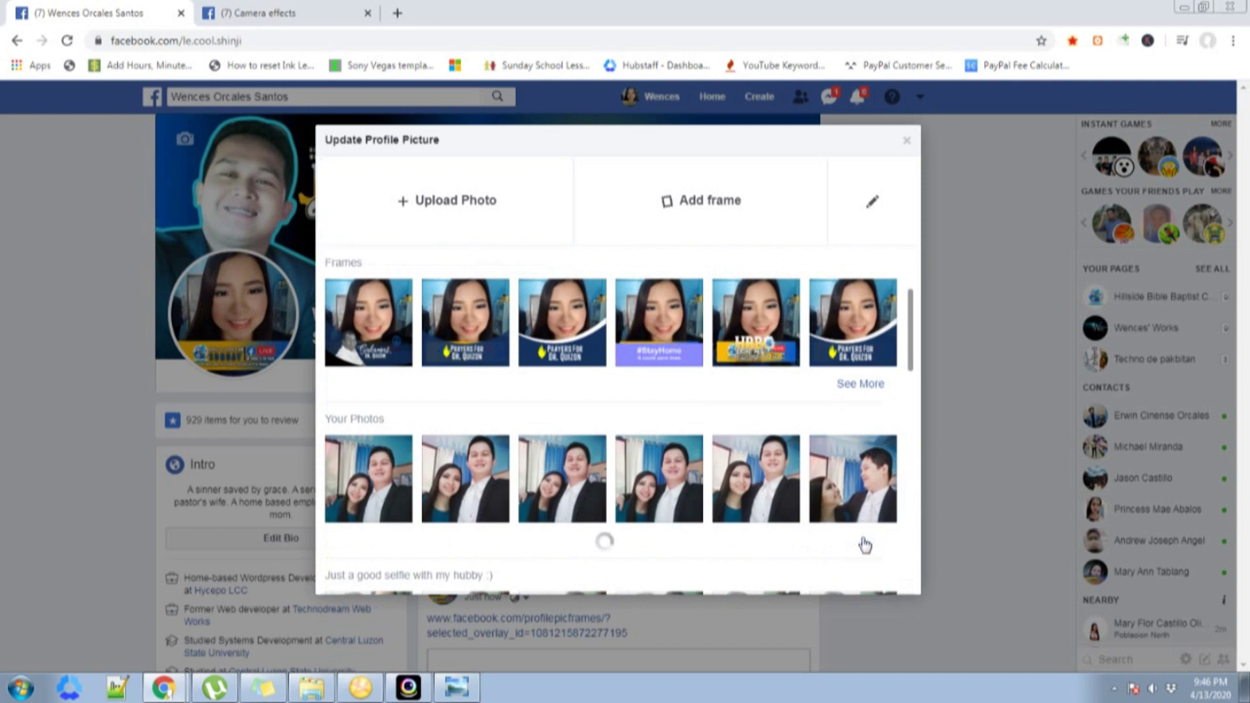
pyautogui.scroll(-1, 754, 472)
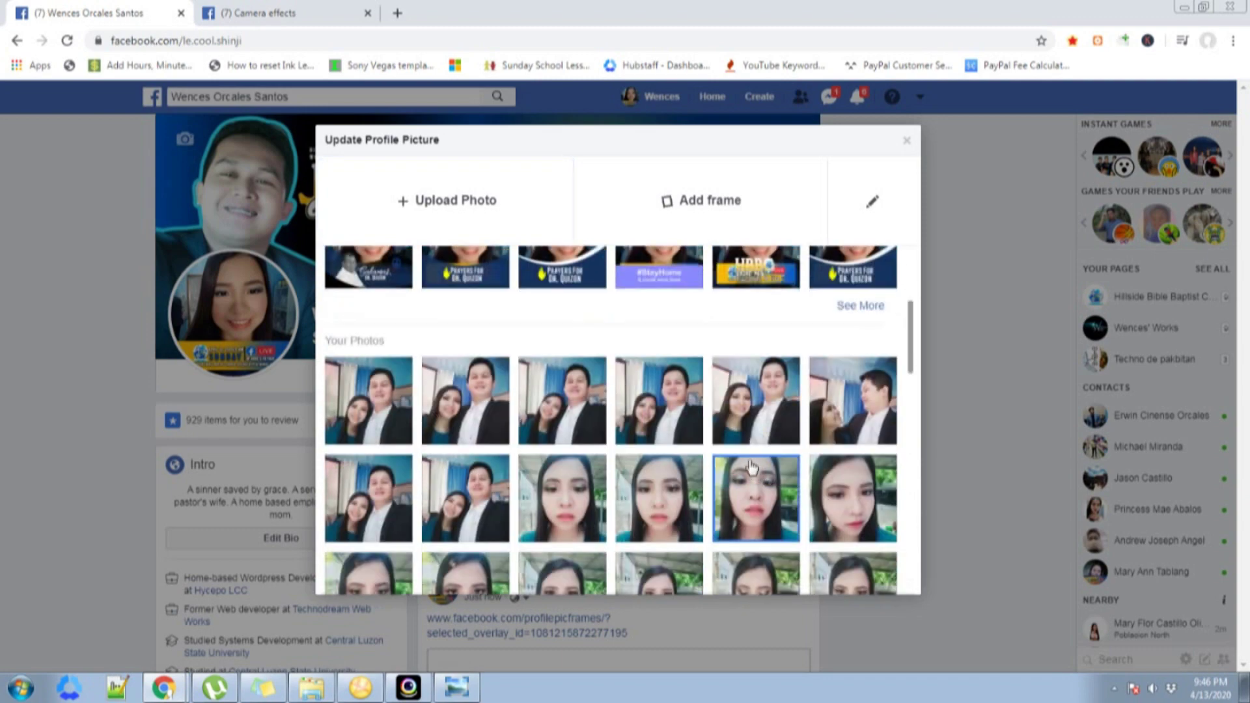
pyautogui.scroll(-2, 751, 467)
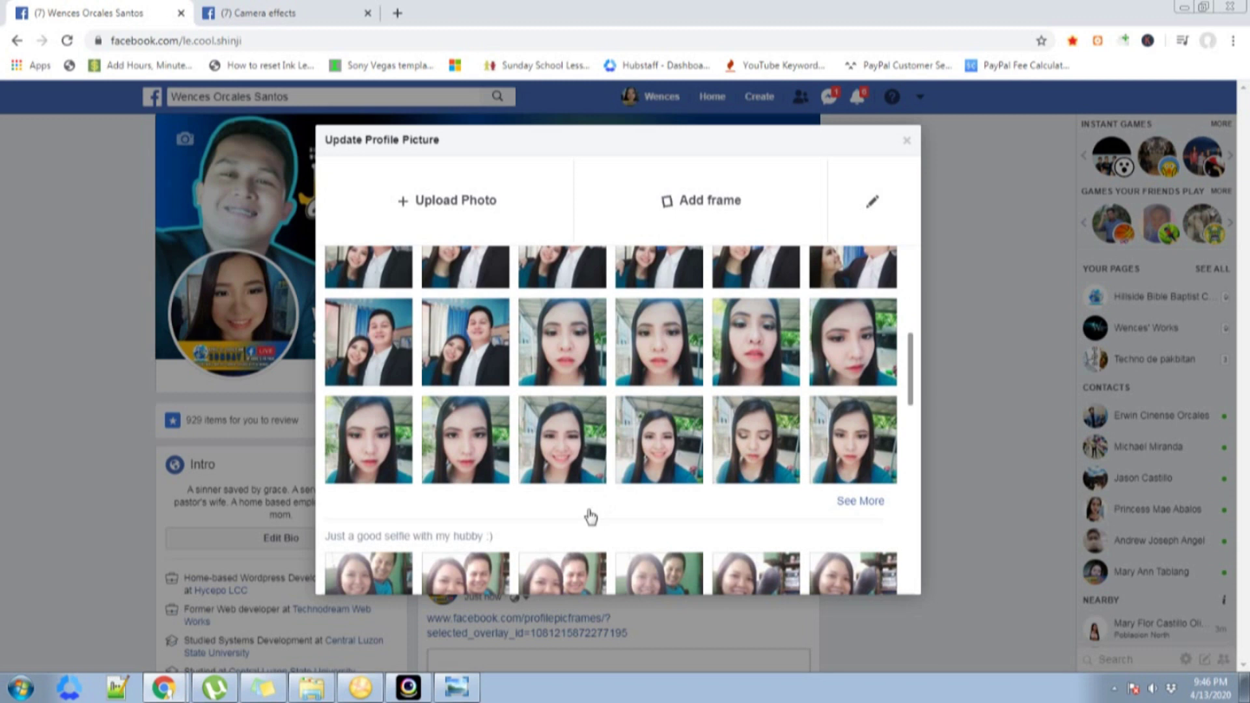
pyautogui.click(860, 504)
pyautogui.scroll(-1, 846, 498)
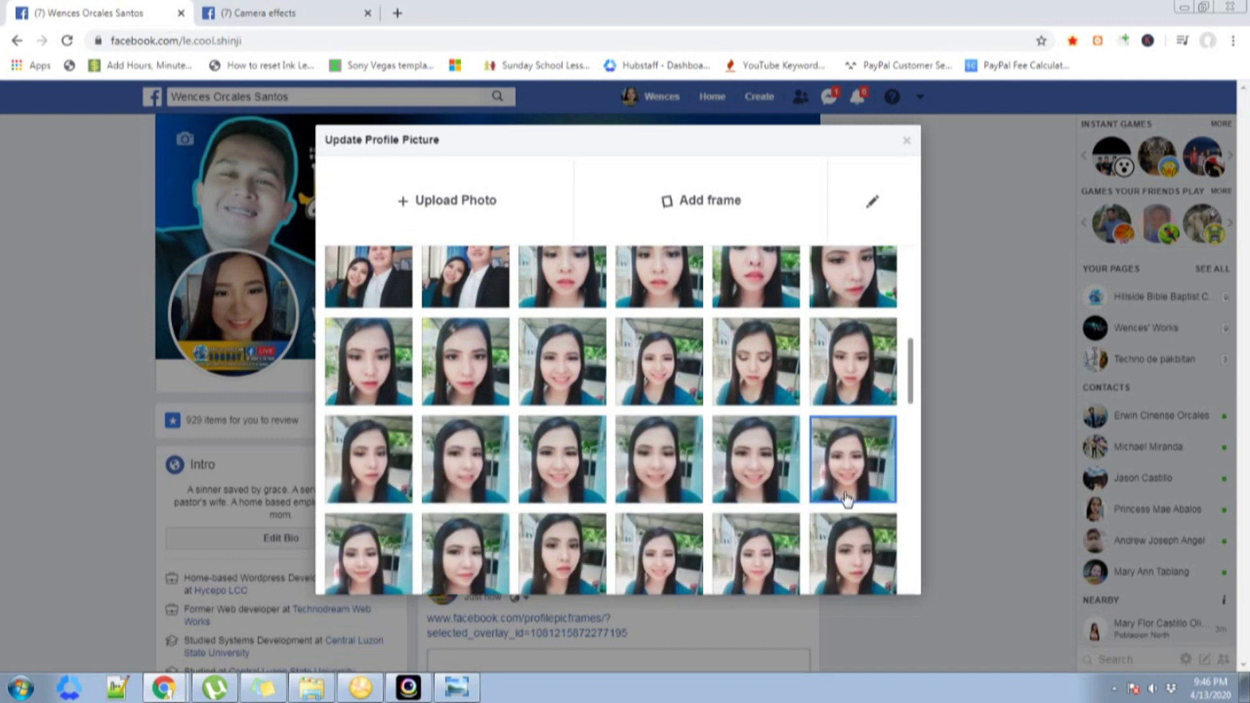
pyautogui.scroll(-1, 847, 496)
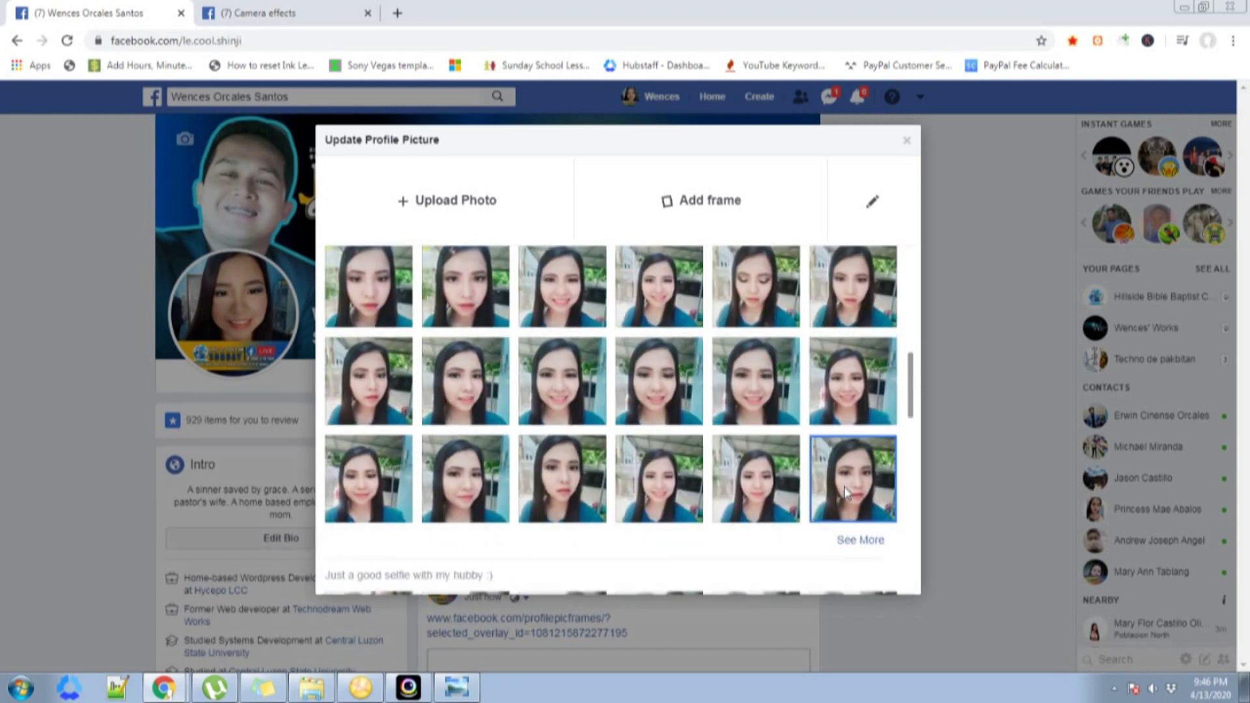
pyautogui.click(845, 493)
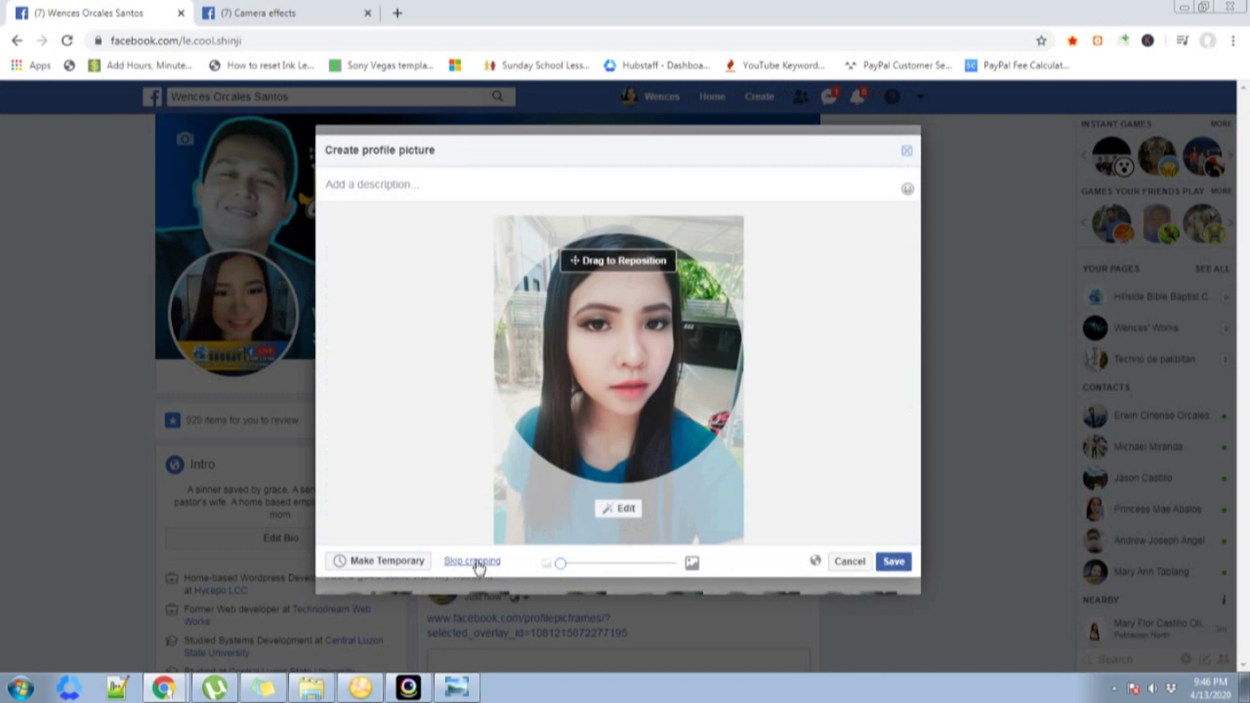
# Save the selfie in the Create profile picture dialog
pyautogui.click(894, 561)
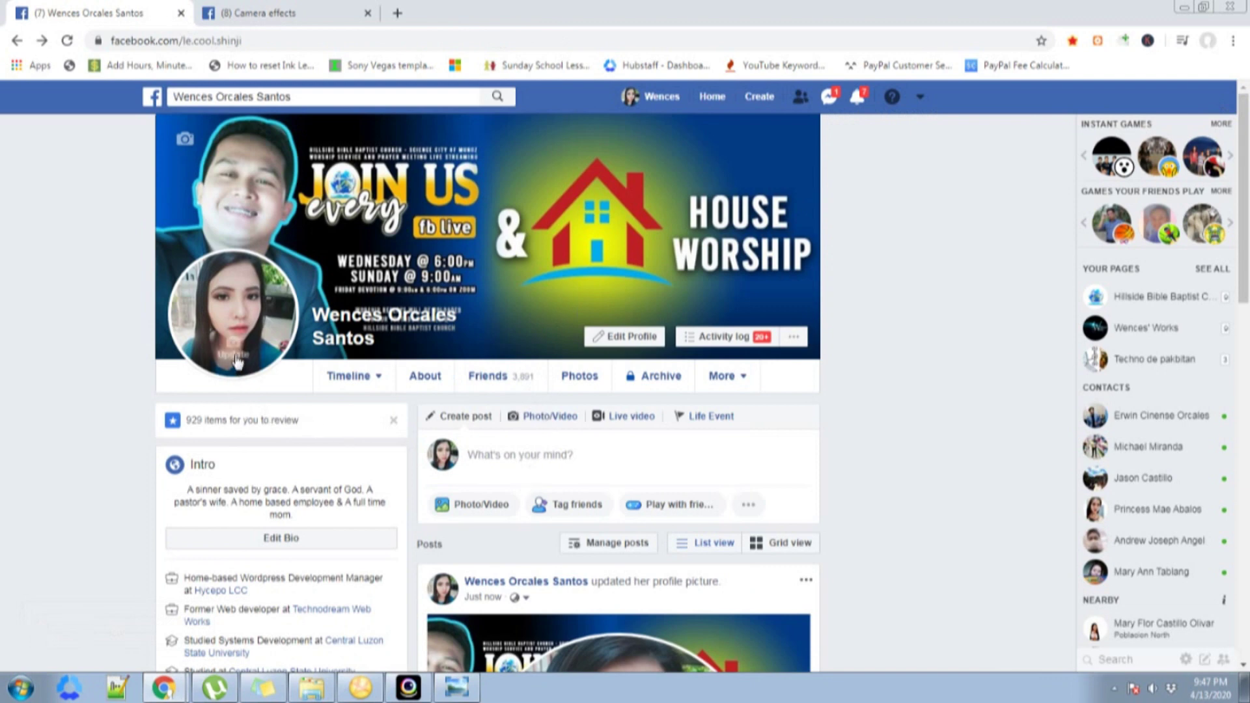
# Add a frame to the profile picture by searching 'hbb' and choosing HBBC Join us live
pyautogui.moveTo(238, 362)
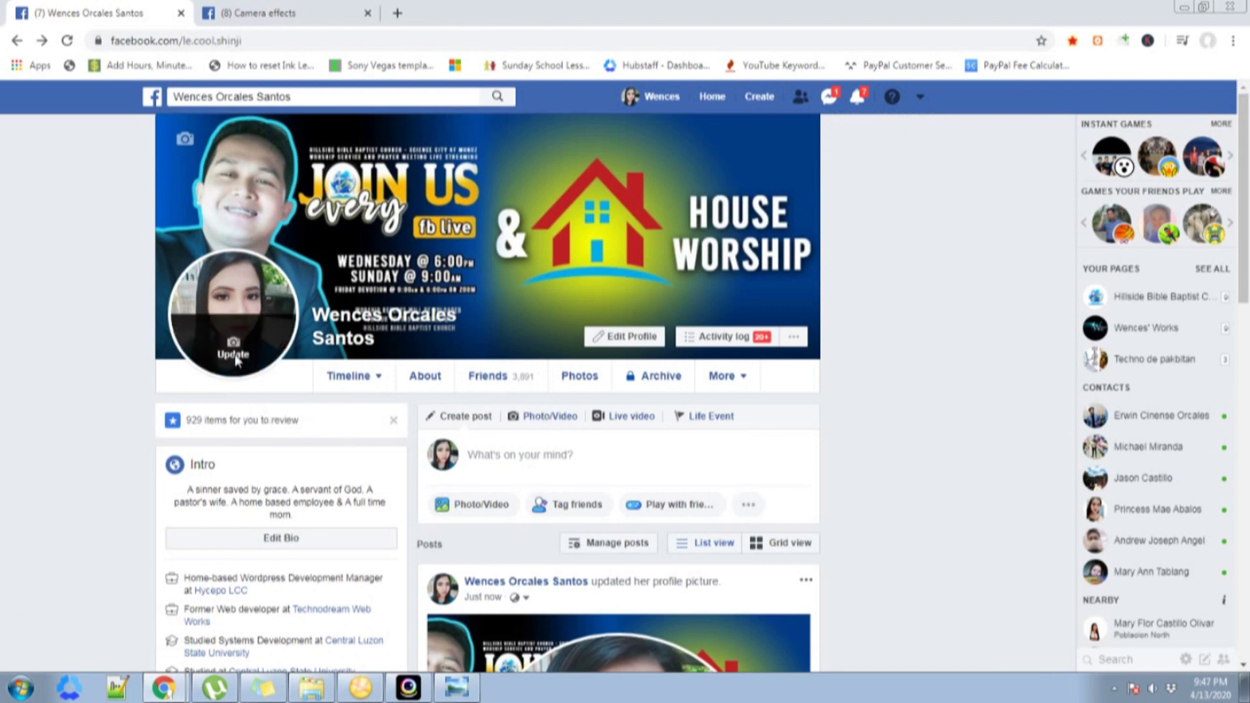
pyautogui.click(235, 358)
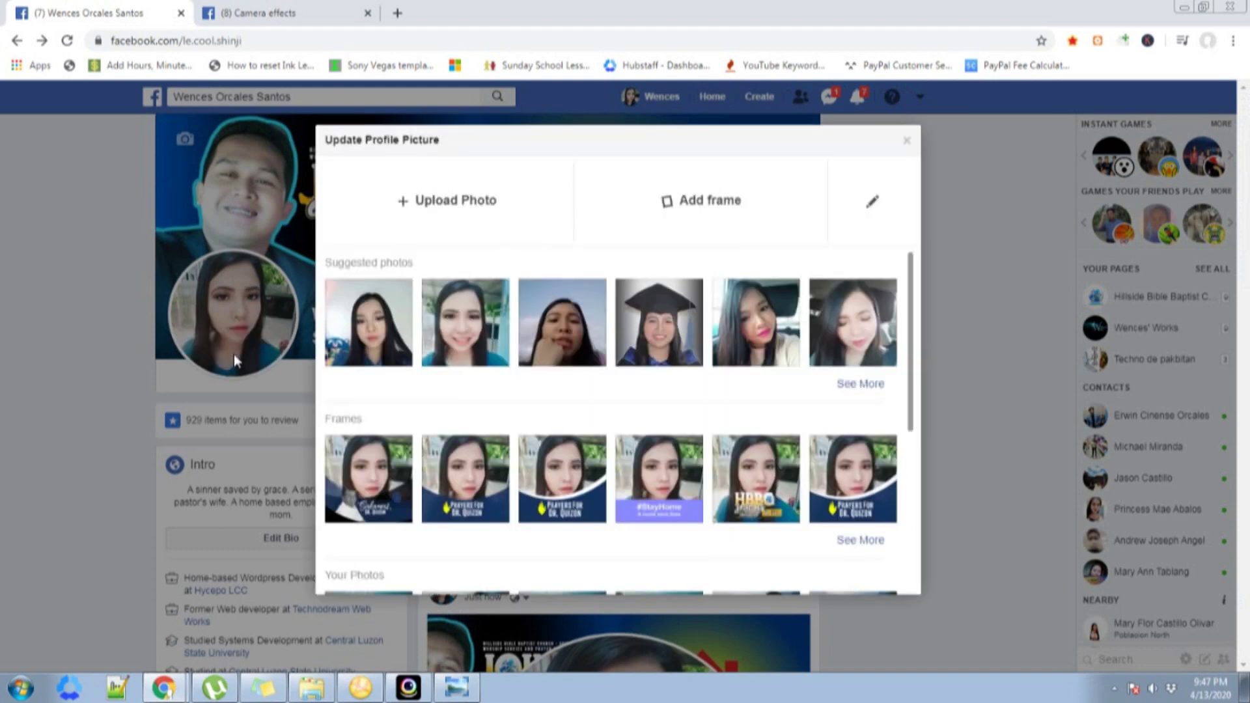
pyautogui.click(725, 204)
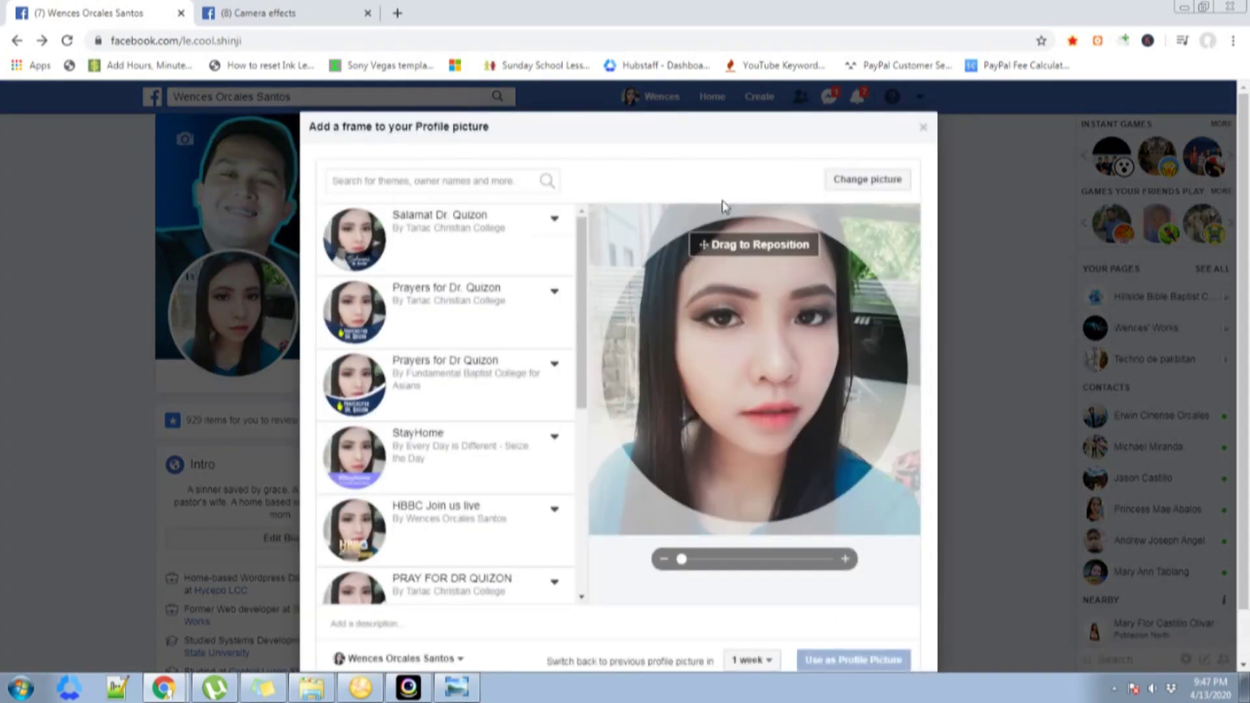
pyautogui.click(433, 179)
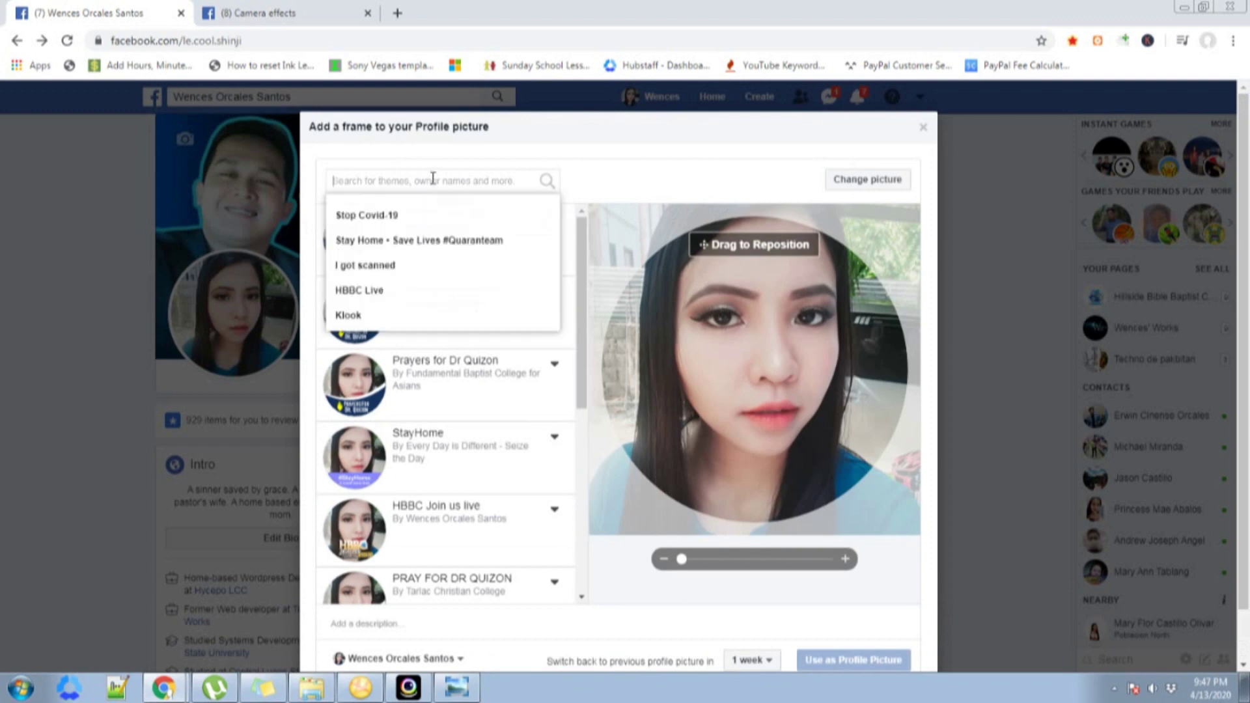
pyautogui.write('hbbc')
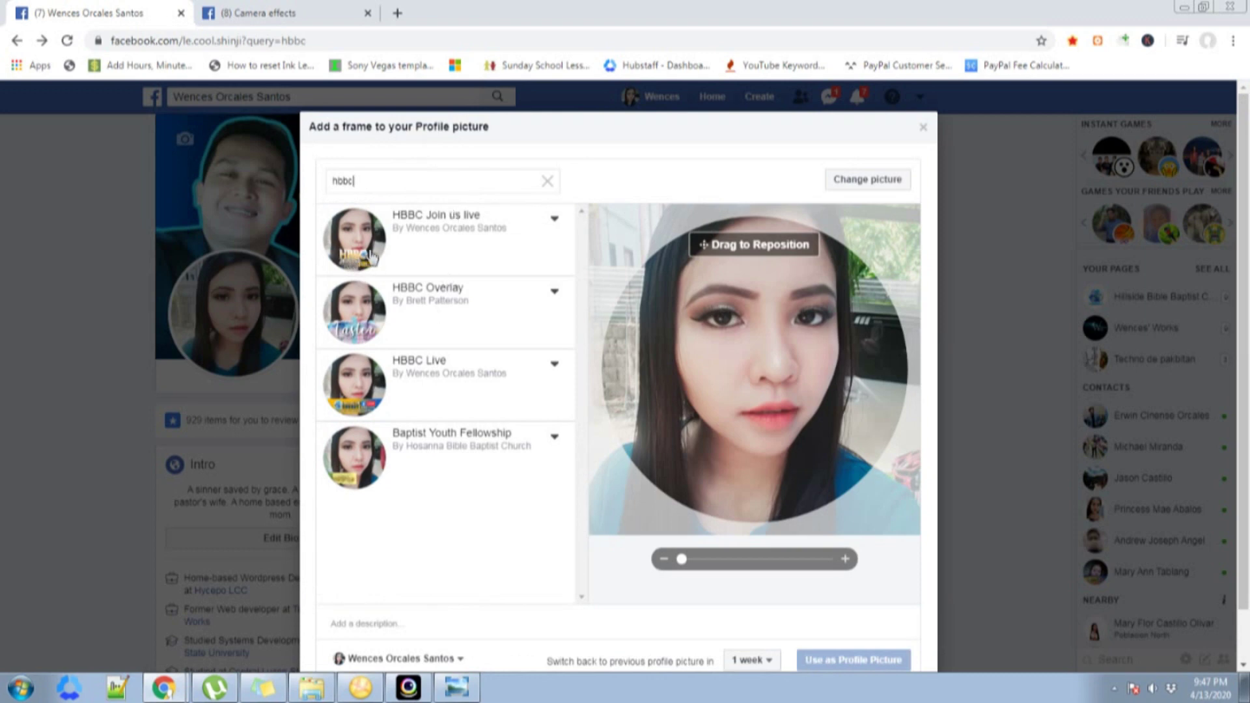
pyautogui.click(357, 256)
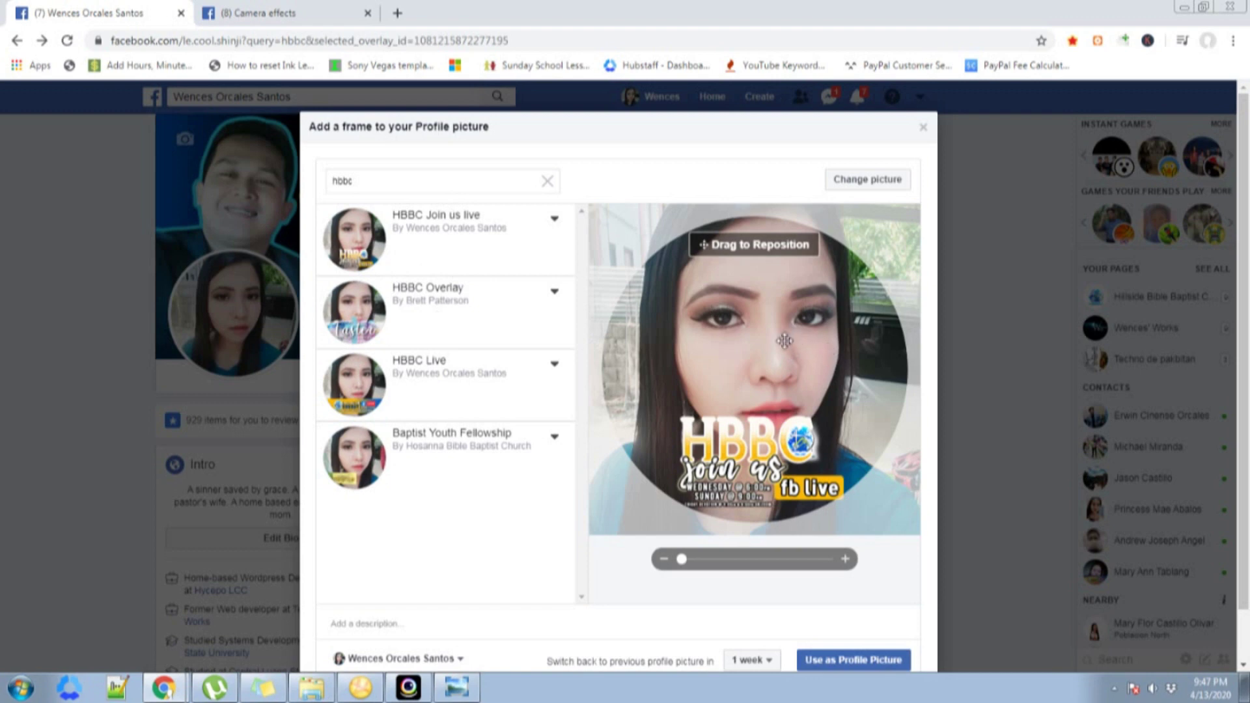
# Drag the photo higher inside the frame and zoom it out to minimum
pyautogui.moveTo(785, 342); pyautogui.dragTo(772, 316)
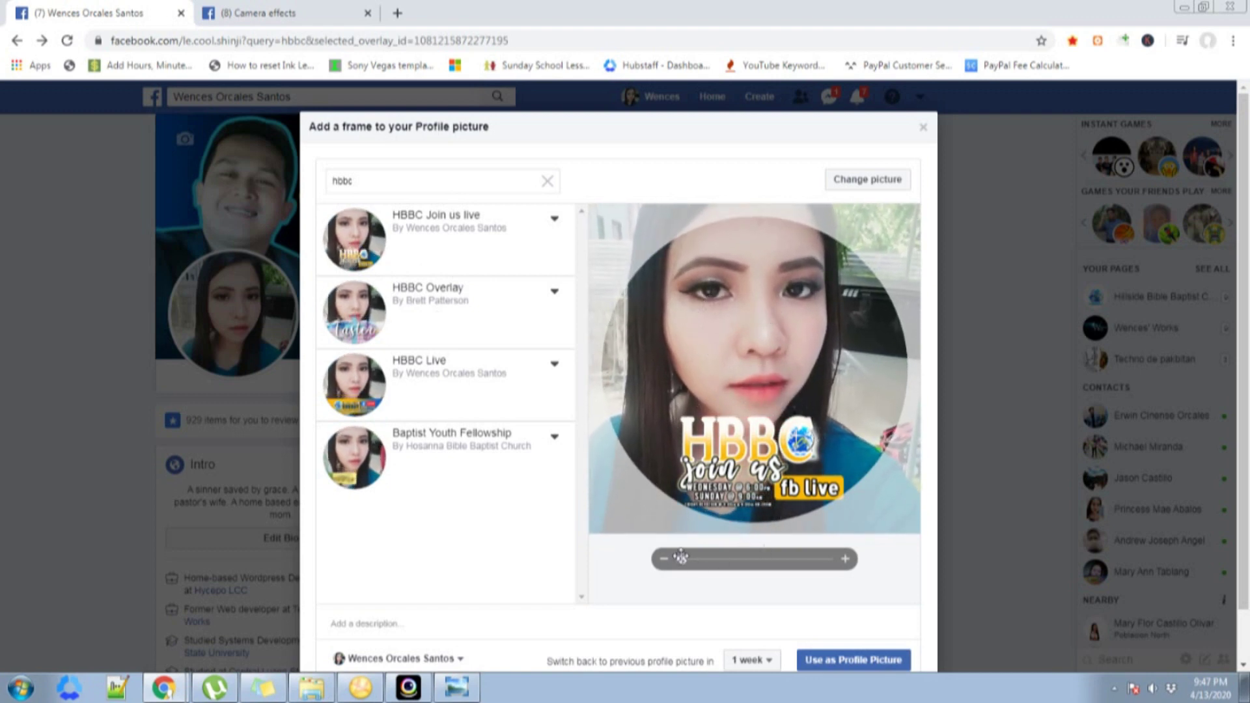
pyautogui.moveTo(682, 559); pyautogui.dragTo(665, 561)
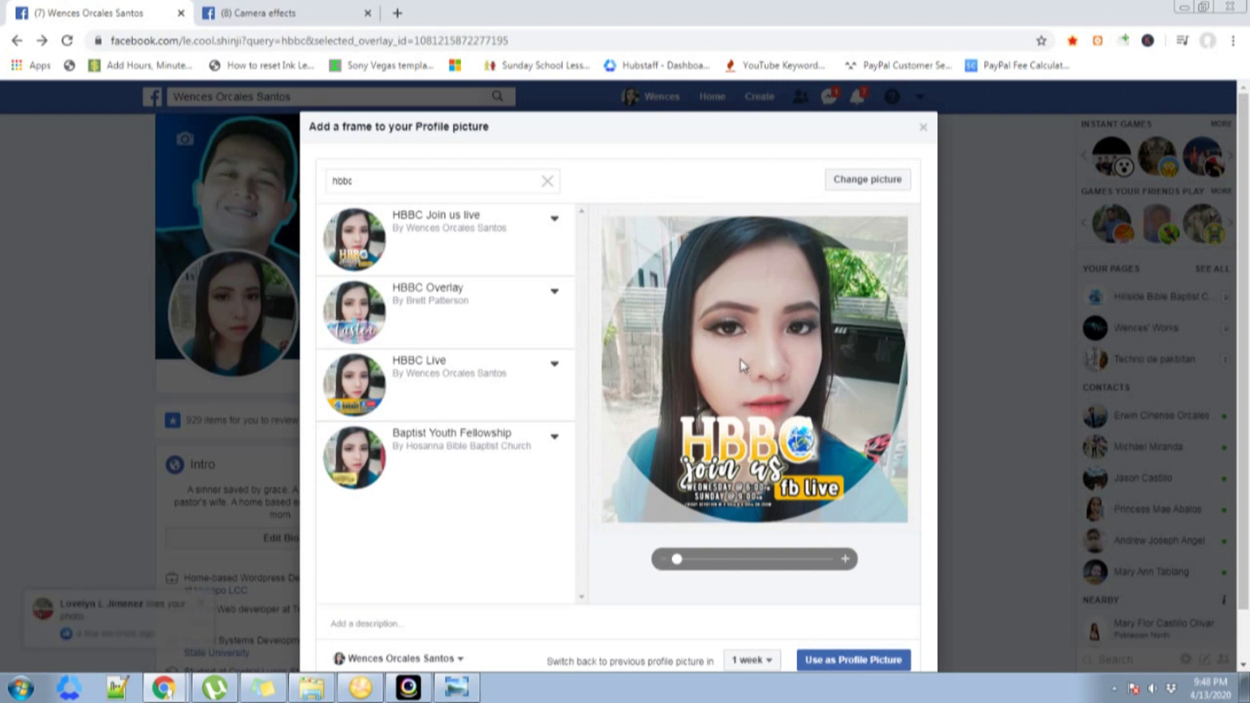
pyautogui.scroll(-1, 968, 424)
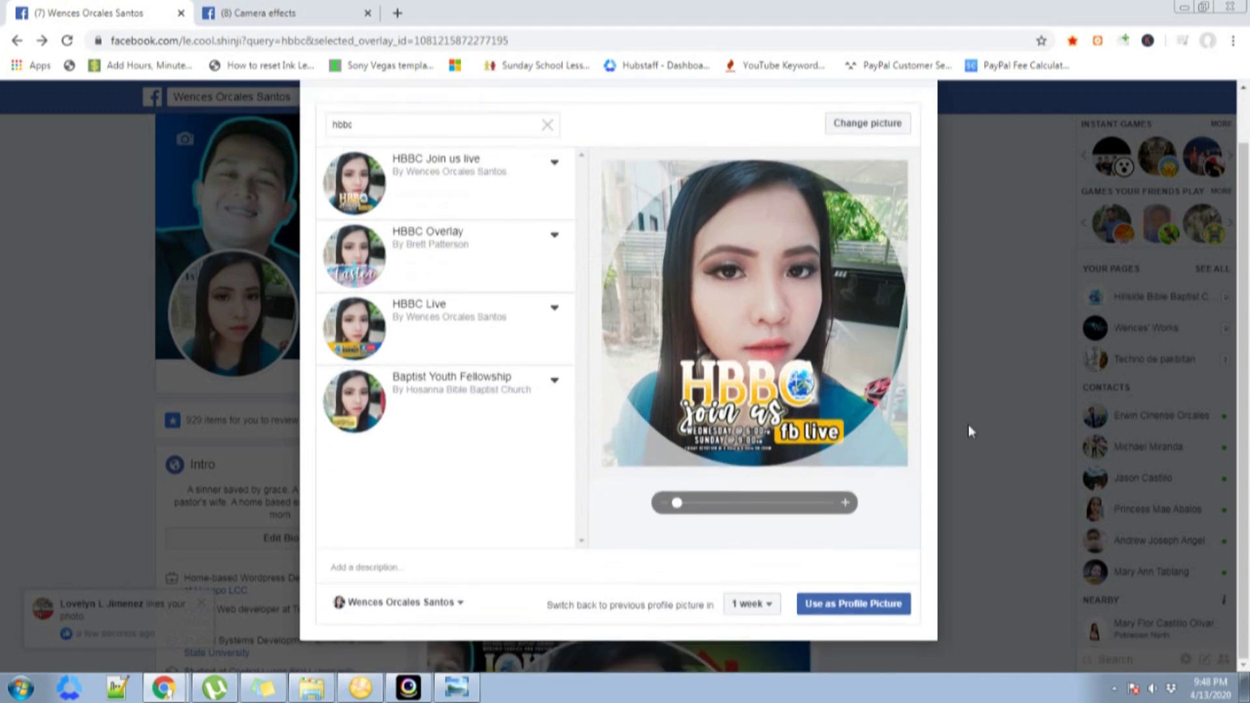
# Use the framed selfie as profile picture, confirm with OK, and close the update dialog
pyautogui.click(853, 606)
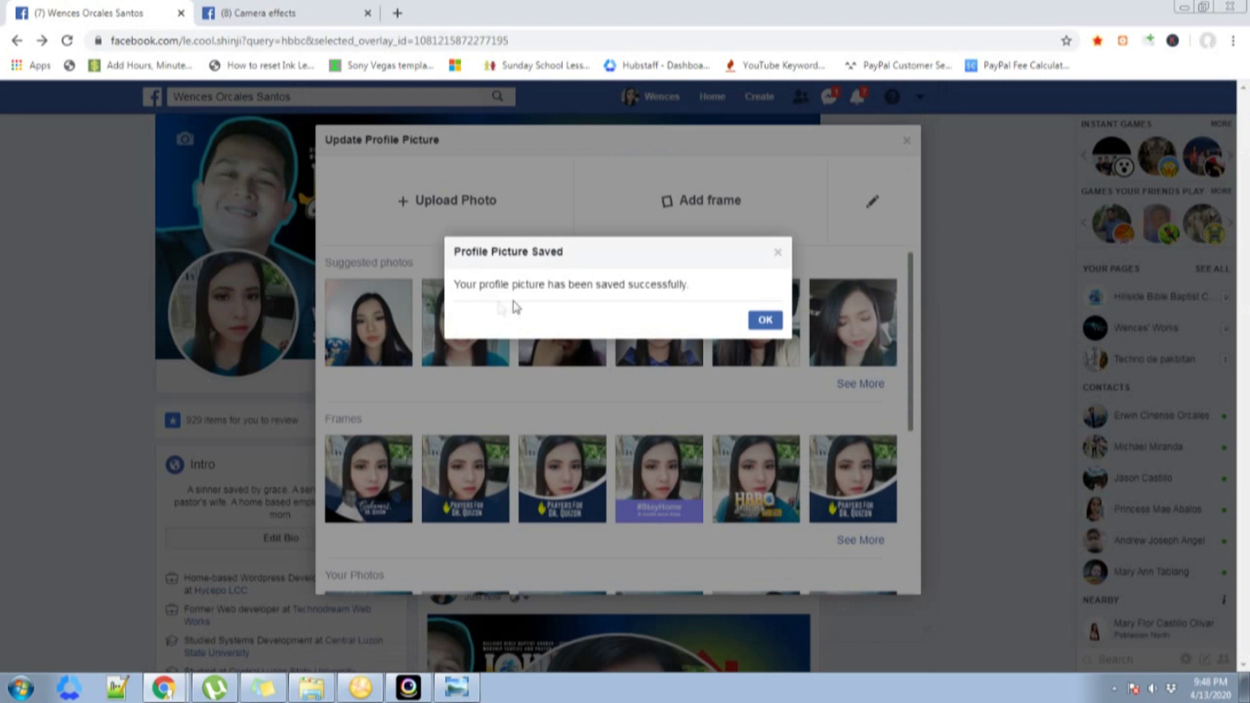
pyautogui.click(766, 321)
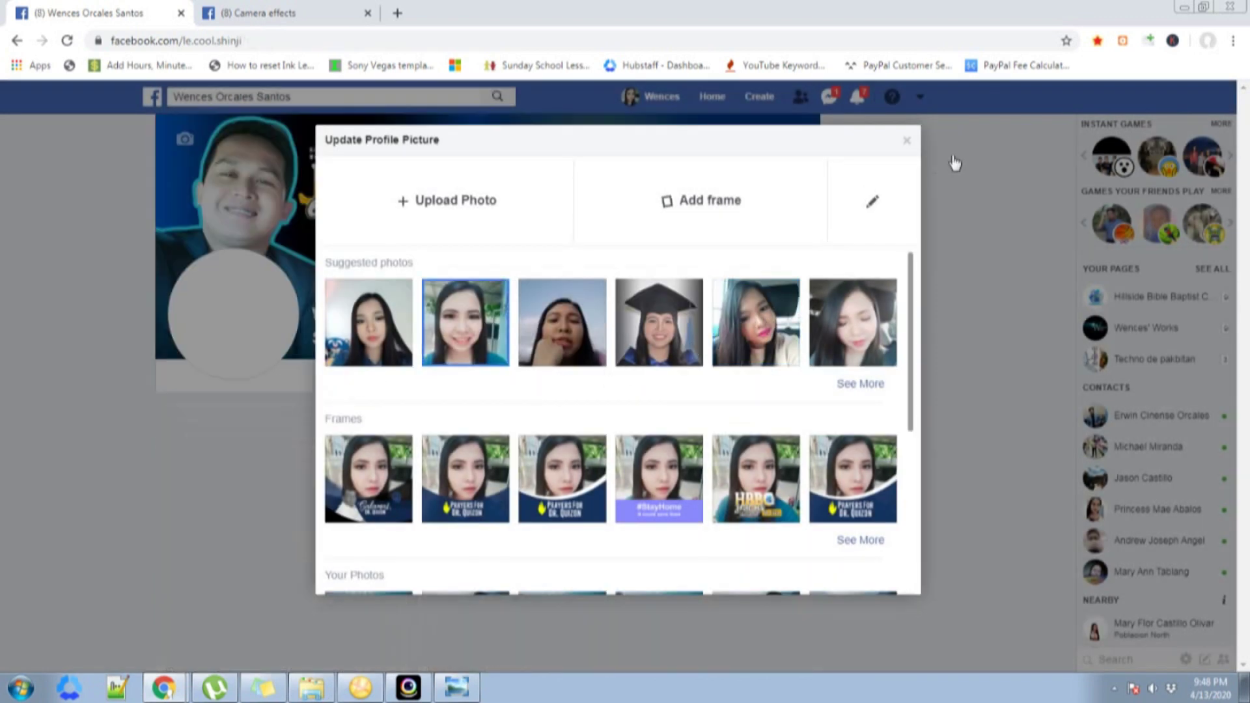
pyautogui.click(908, 145)
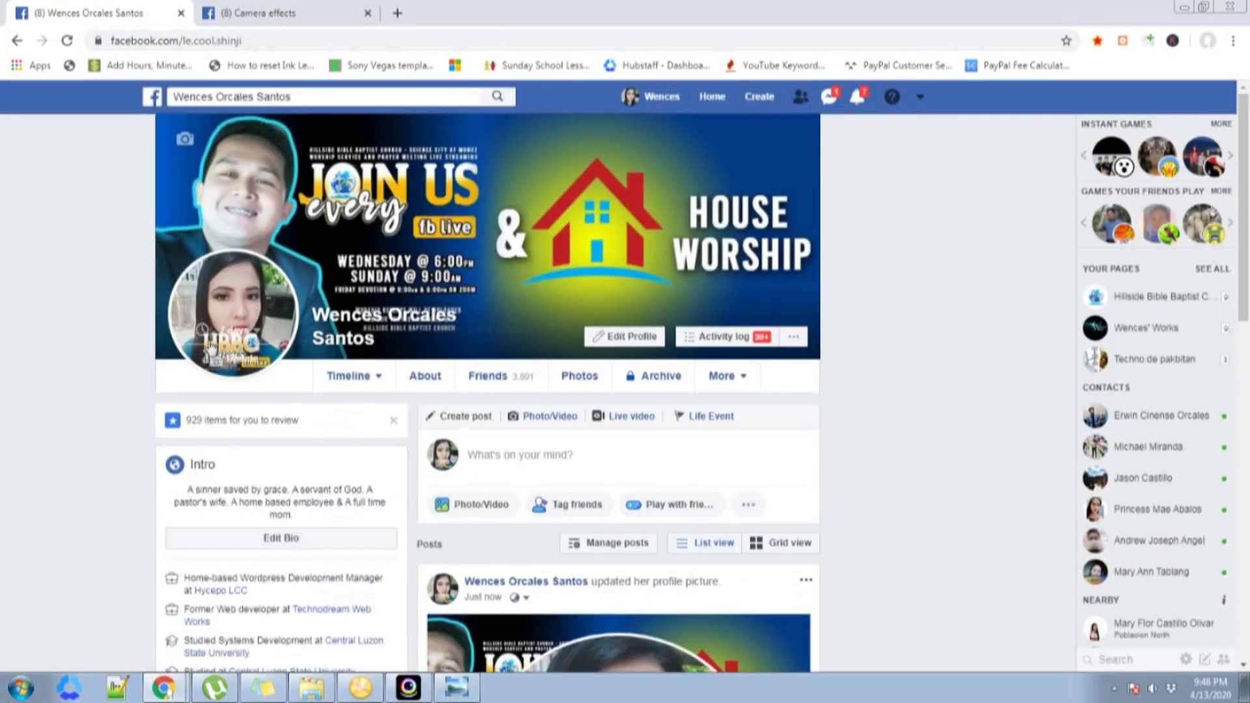
pyautogui.scroll(-5, 874, 488)
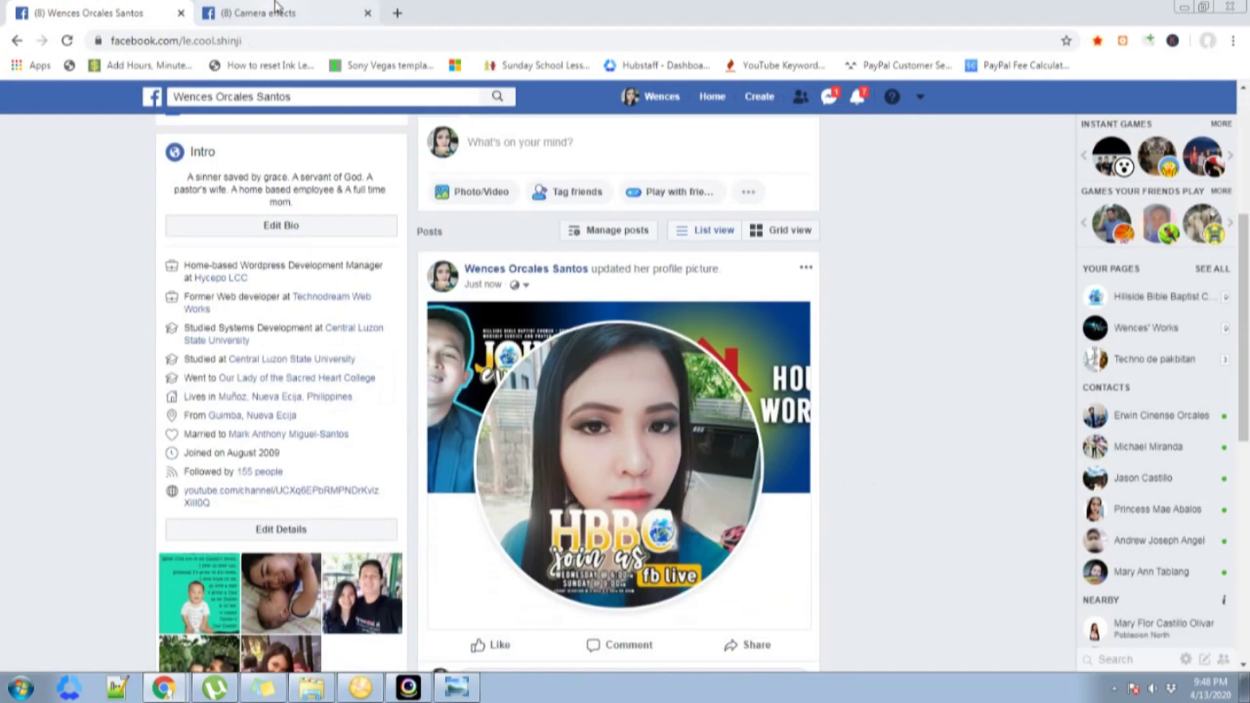
pyautogui.click(280, 12)
# Close the HBBC Join us live Details dialog to see the frames list
pyautogui.click(1053, 137)
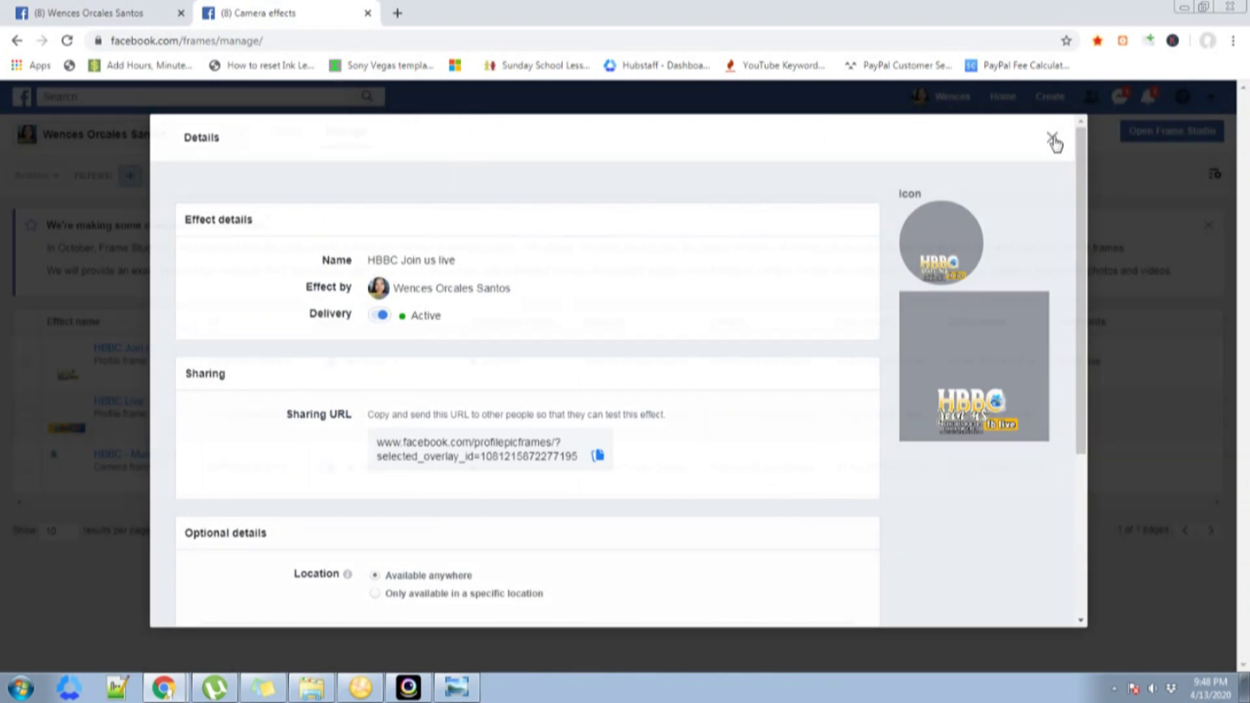